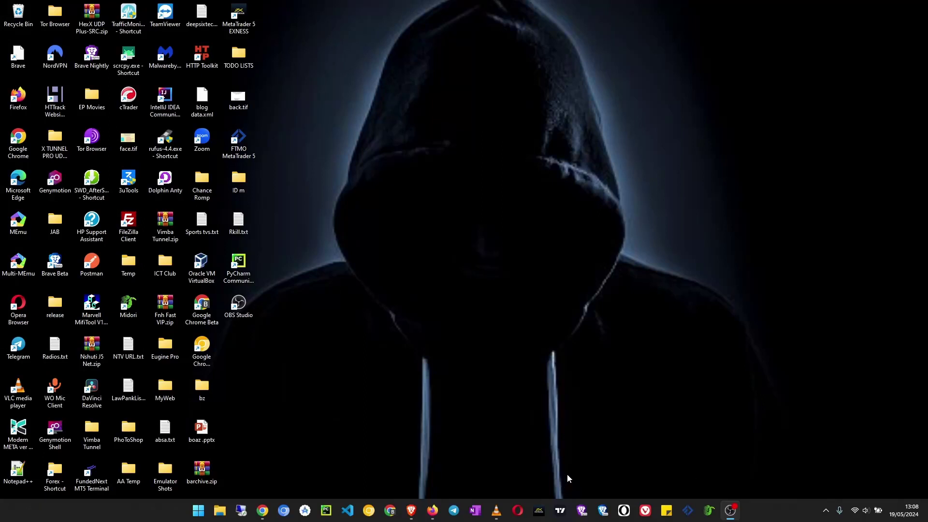
- Bring up the Chrome window showing the Cloudflare home page with davimba.com and euginetech.com
{"action": "left_click", "coordinate": [261, 510]}
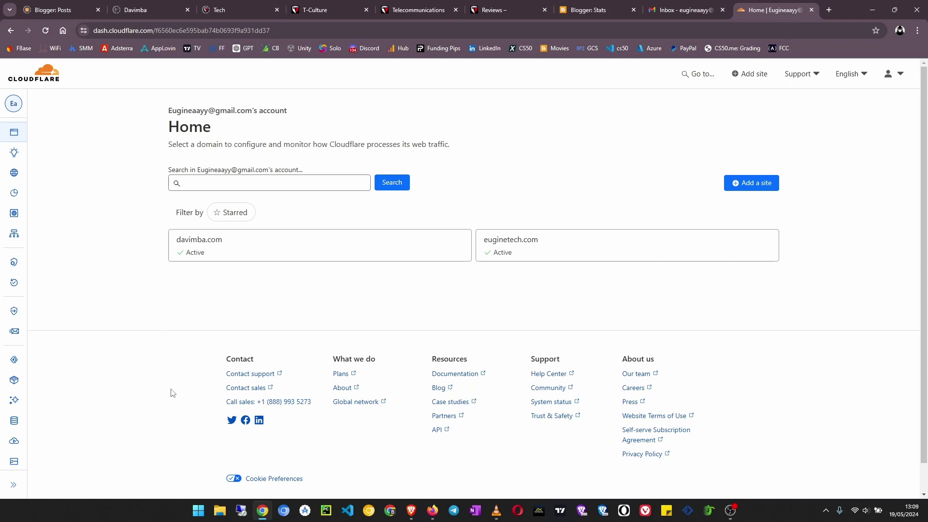
{"action": "left_click", "coordinate": [684, 12]}
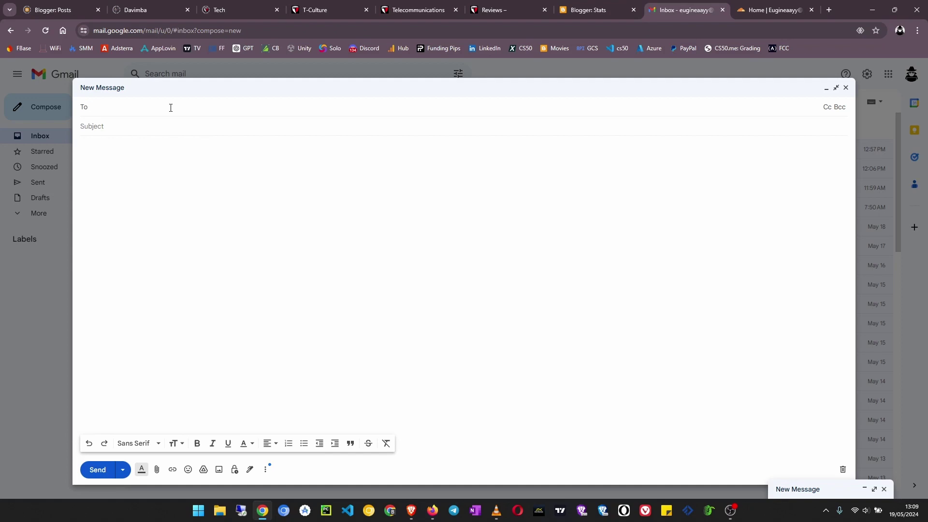
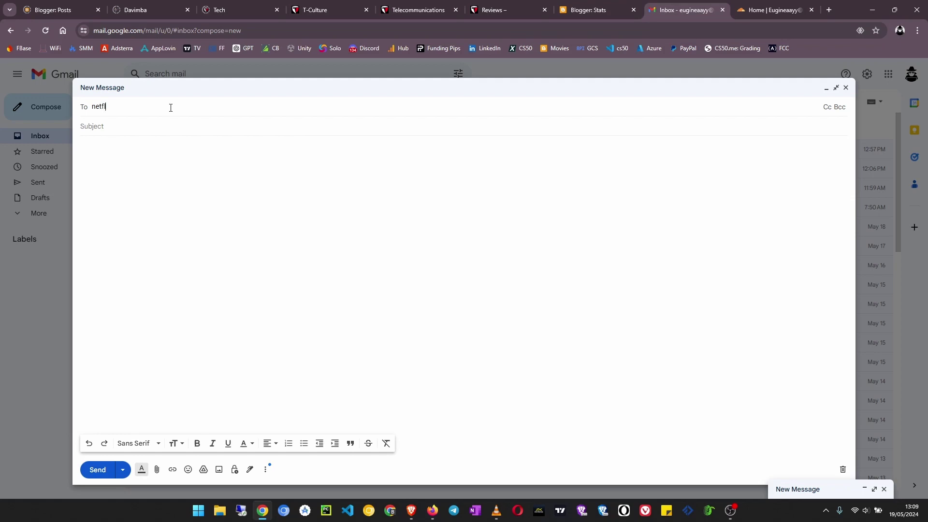
{"action": "left_click", "coordinate": [364, 123]}
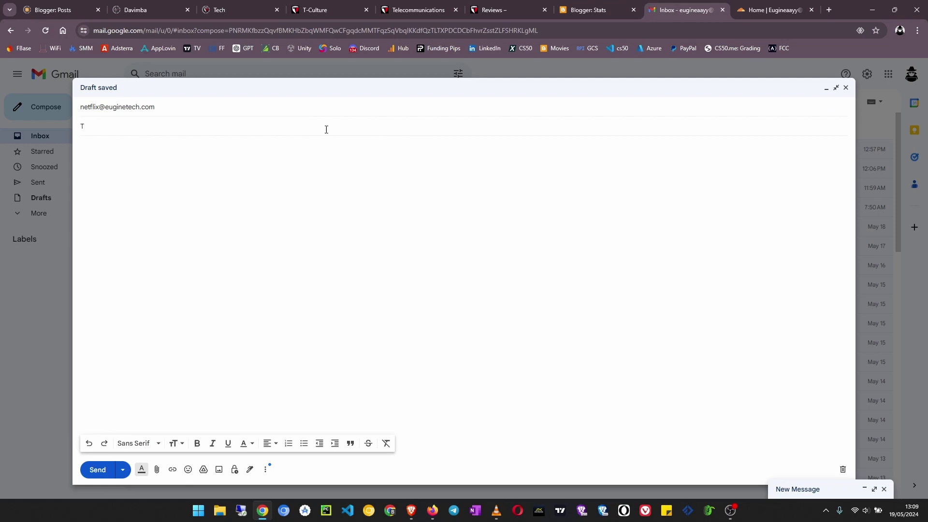
{"action": "type", "text": "Test"}
{"action": "type", "text": "mail"}
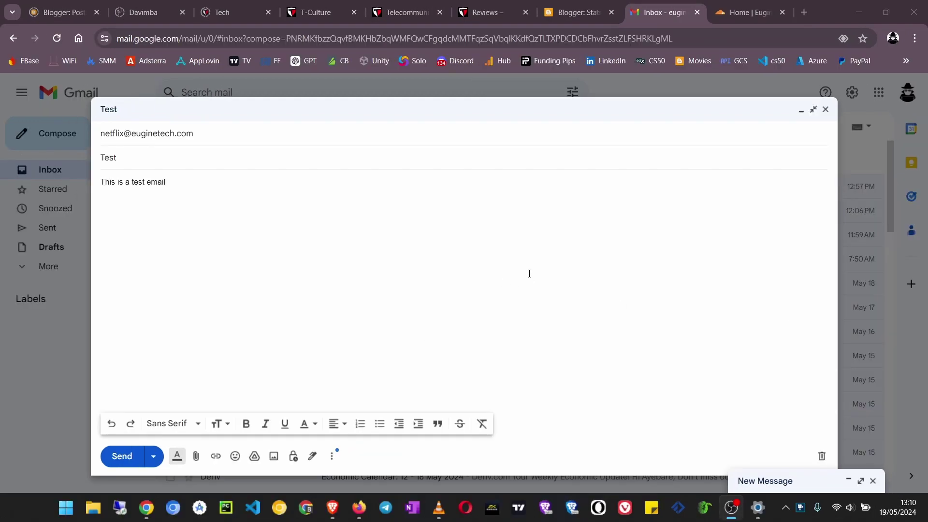
- Send the Test email and read it in the second Gmail account's refreshed inbox
{"action": "left_click", "coordinate": [123, 454]}
{"action": "mouse_move", "coordinate": [507, 283]}
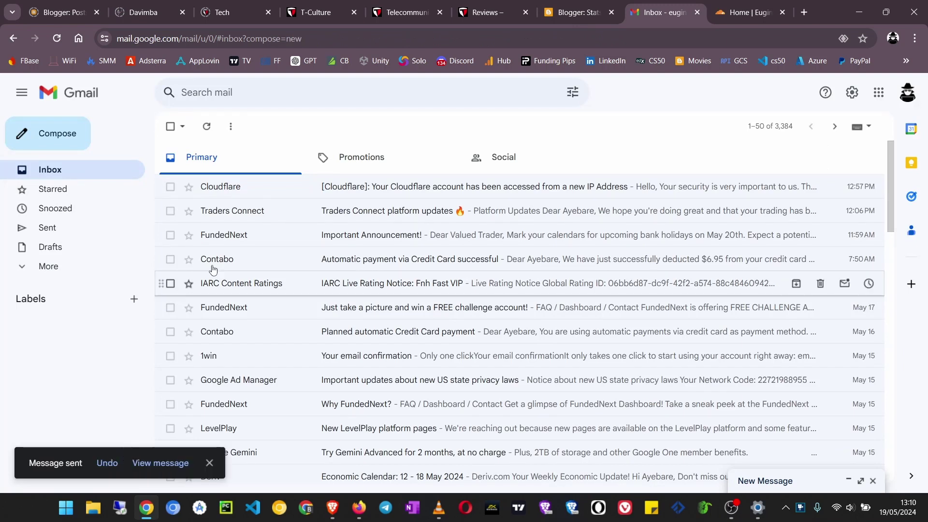
{"action": "scroll", "coordinate": [424, 395], "scroll_direction": "down", "scroll_amount": 2}
{"action": "scroll", "coordinate": [423, 394], "scroll_direction": "up", "scroll_amount": 2}
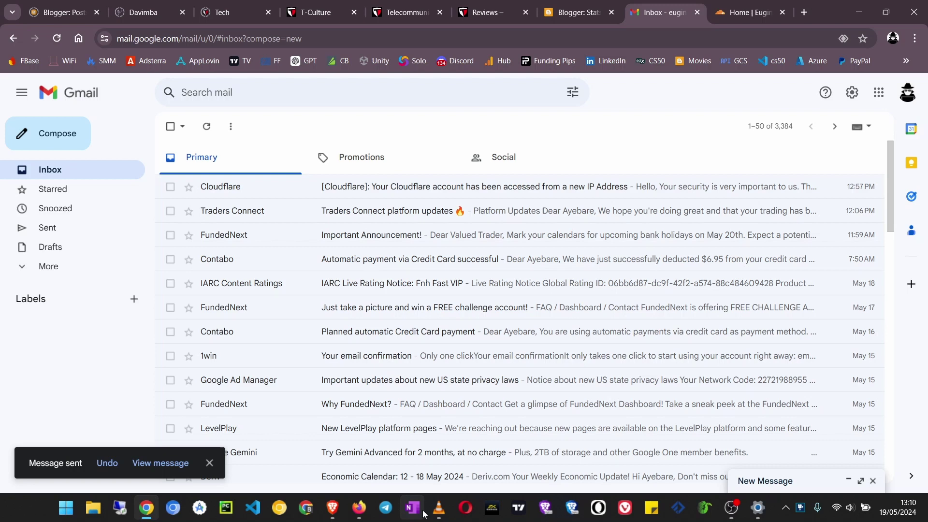
{"action": "left_click", "coordinate": [359, 507]}
{"action": "key", "text": "ctrl+plus"}
{"action": "key", "text": "ctrl+plus"}
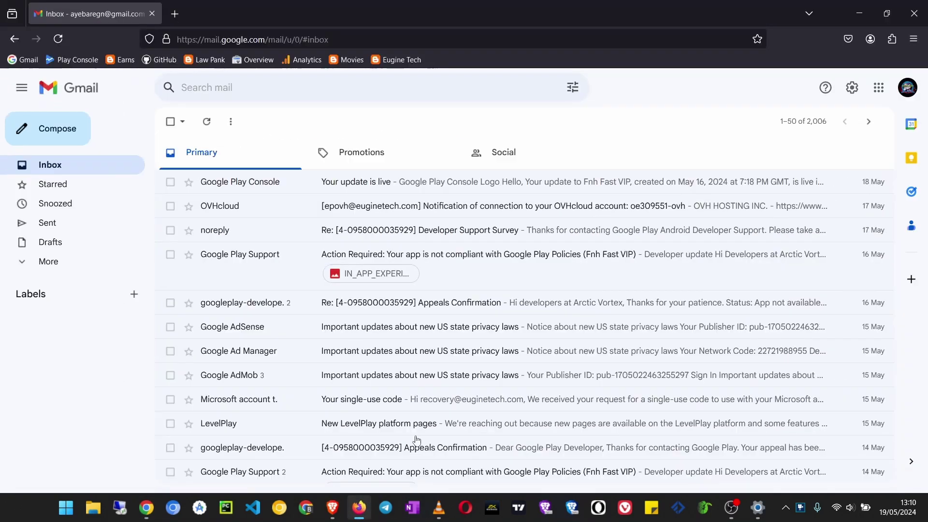
{"action": "left_click", "coordinate": [206, 123]}
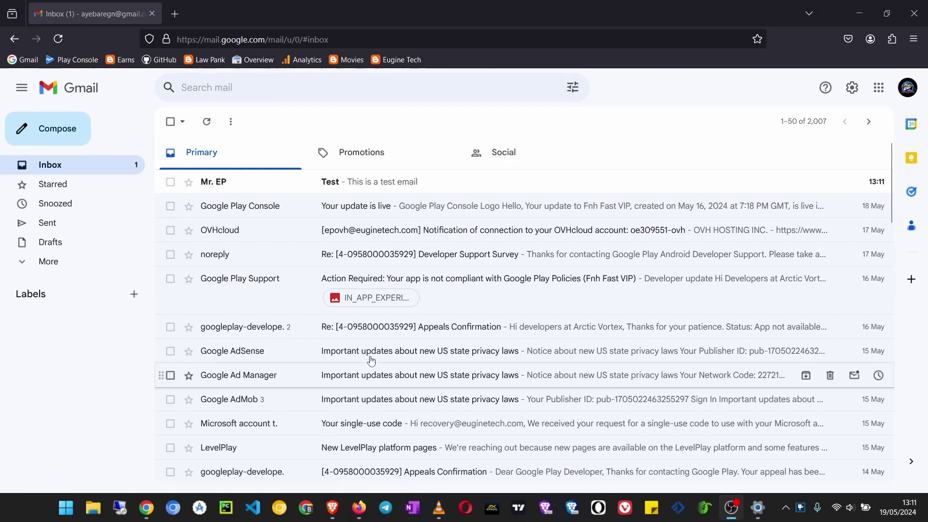
{"action": "scroll", "coordinate": [405, 375], "scroll_direction": "down", "scroll_amount": 3}
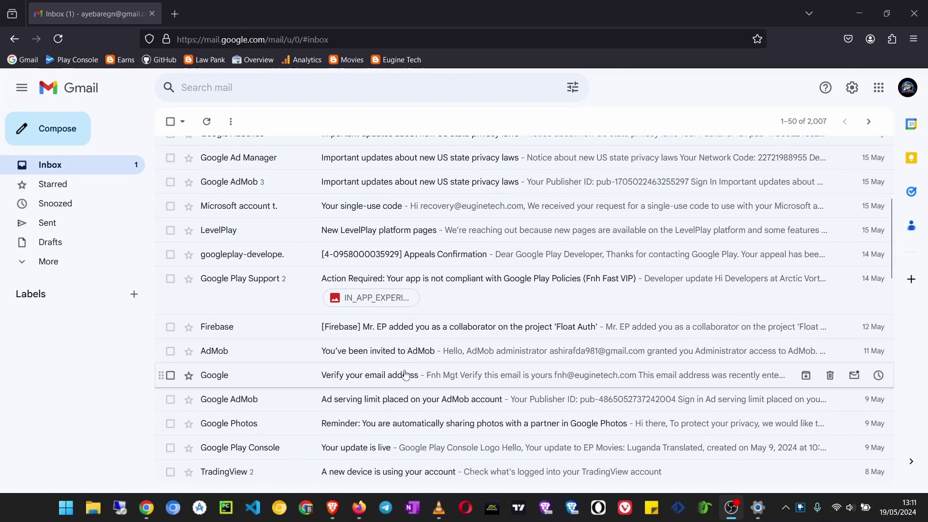
{"action": "scroll", "coordinate": [406, 375], "scroll_direction": "up", "scroll_amount": 3}
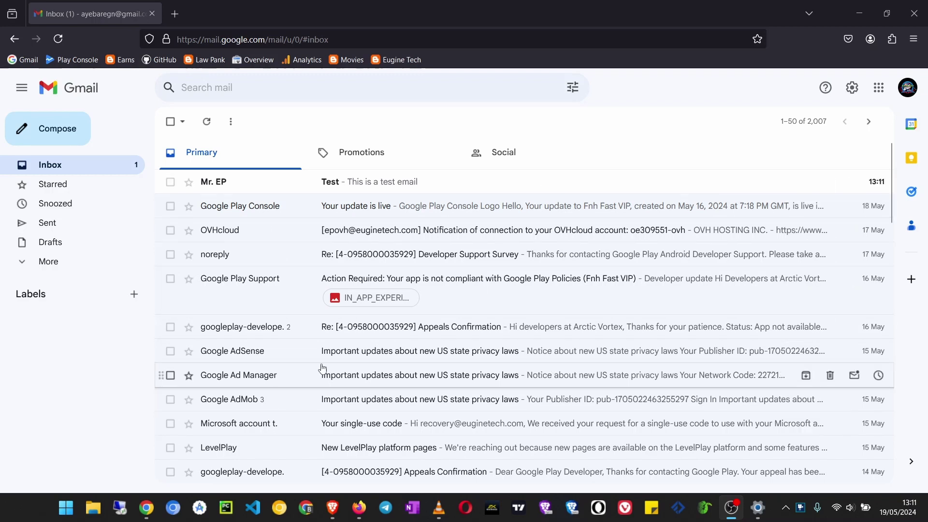
{"action": "left_click", "coordinate": [334, 182]}
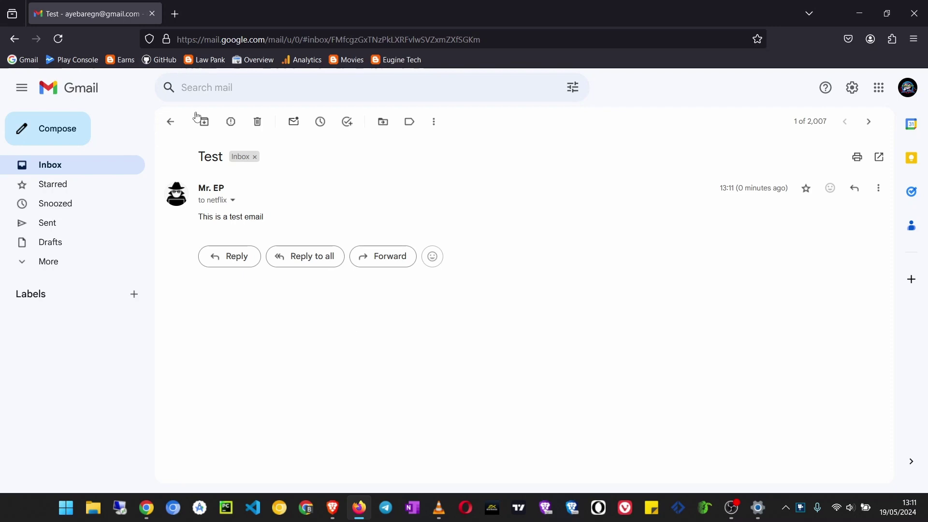
{"action": "left_click", "coordinate": [170, 121]}
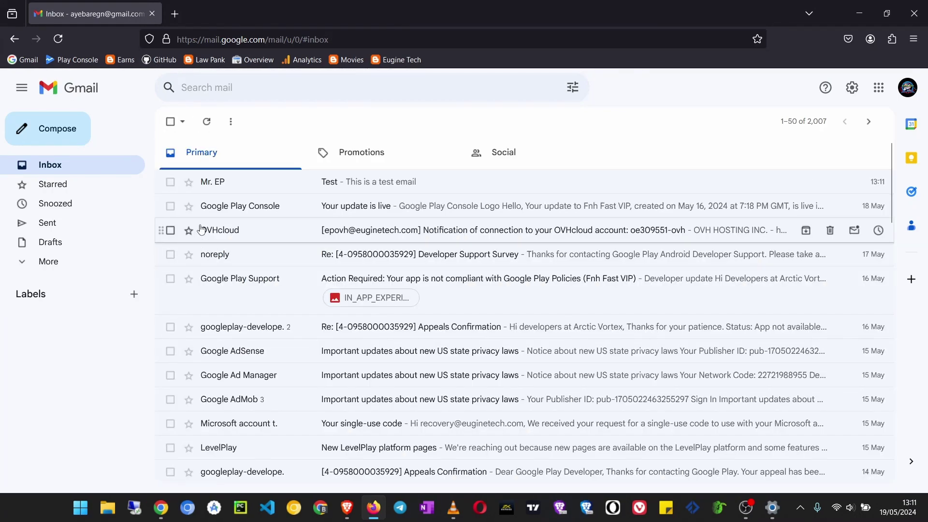
- Close the second Gmail window and open Email Routing for davimba.com in Cloudflare
{"action": "left_click", "coordinate": [153, 13]}
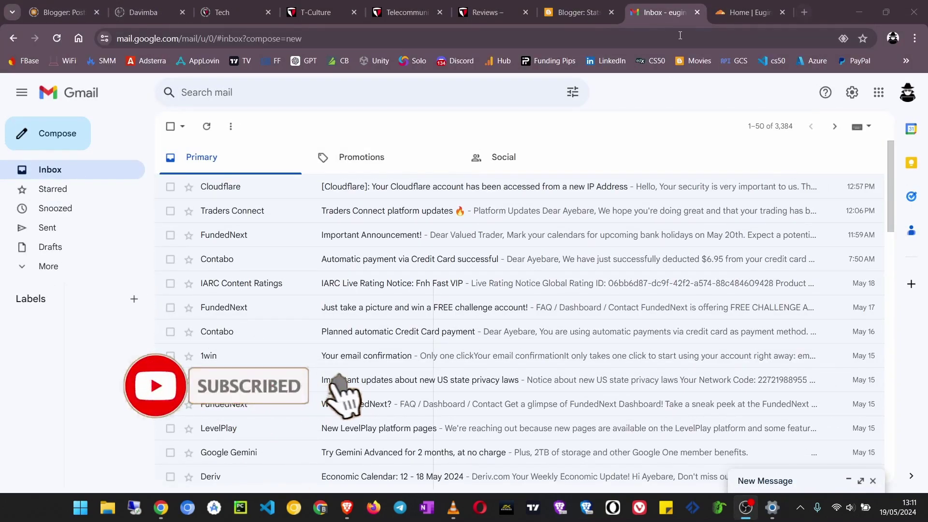
{"action": "key", "text": "ctrl+Tab"}
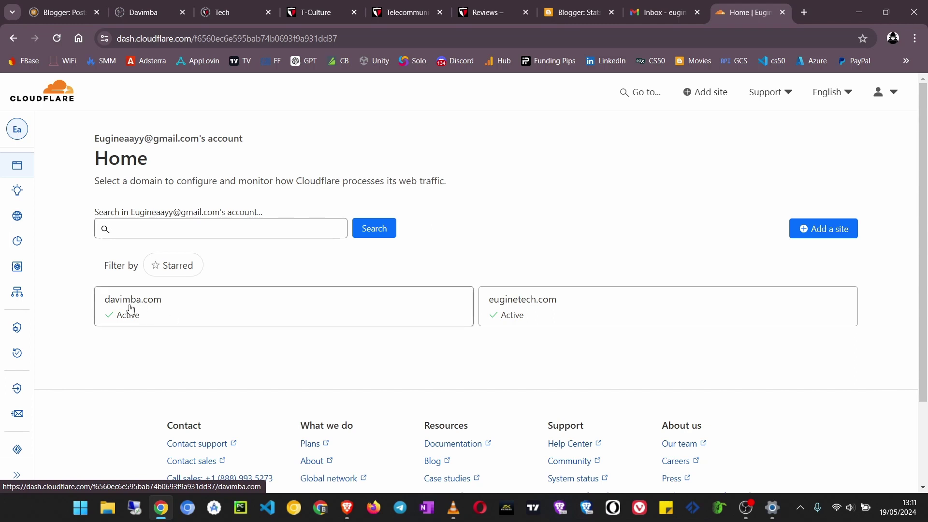
{"action": "left_click", "coordinate": [143, 305]}
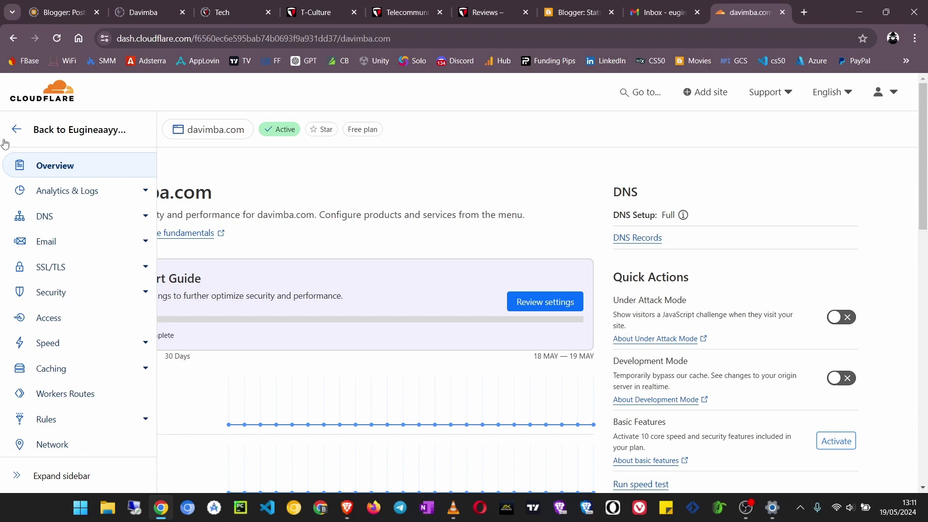
{"action": "left_click", "coordinate": [49, 249]}
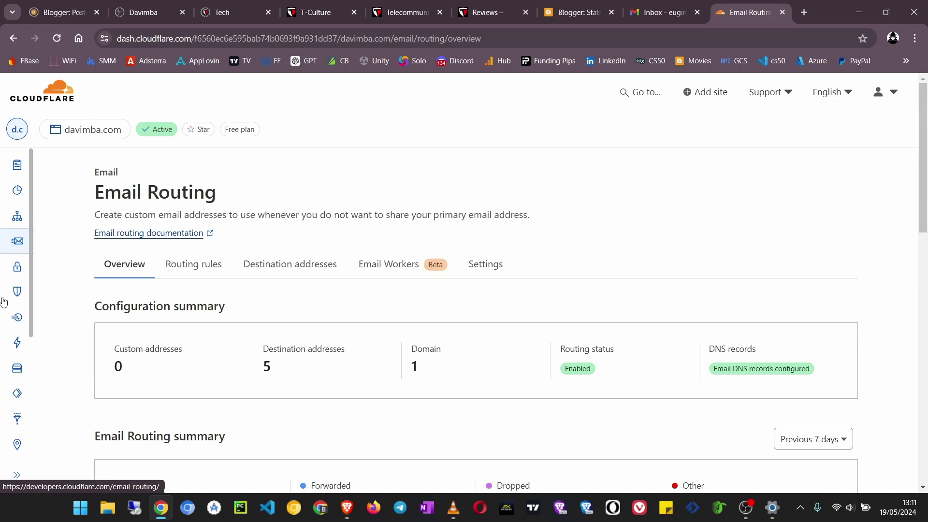
{"action": "scroll", "coordinate": [183, 340], "scroll_direction": "down", "scroll_amount": 3}
{"action": "scroll", "coordinate": [183, 340], "scroll_direction": "up", "scroll_amount": 3}
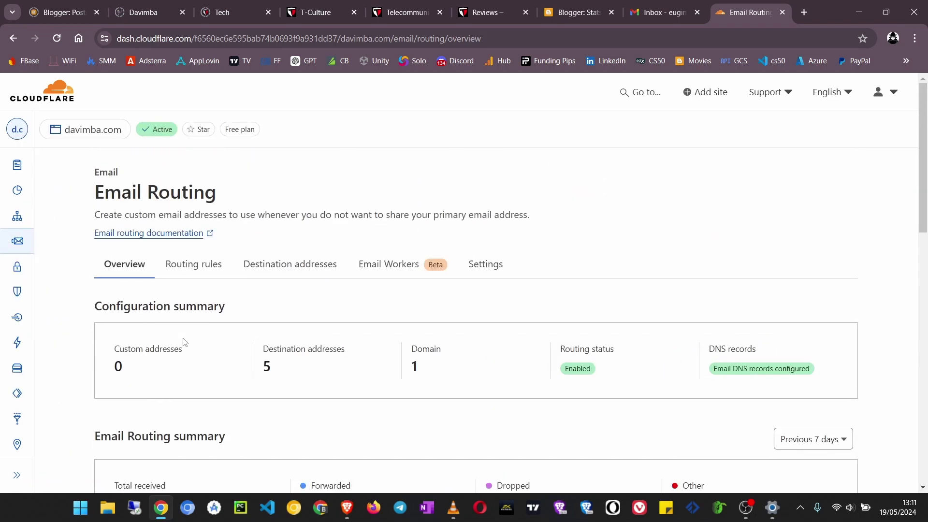
{"action": "scroll", "coordinate": [185, 341], "scroll_direction": "down", "scroll_amount": 2}
{"action": "scroll", "coordinate": [191, 355], "scroll_direction": "up", "scroll_amount": 2}
{"action": "mouse_move", "coordinate": [453, 507]}
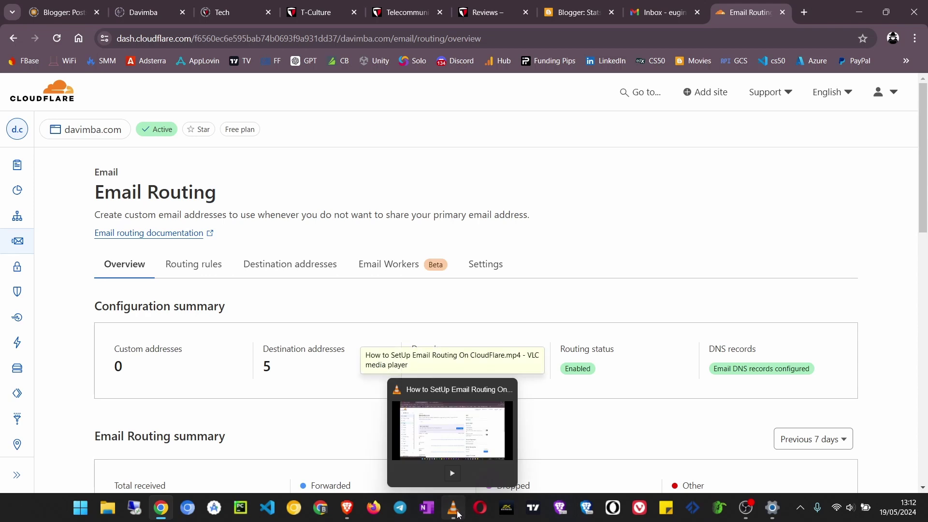
- Play the VLC tutorial video briefly, pause it, and close VLC
{"action": "left_click", "coordinate": [454, 509]}
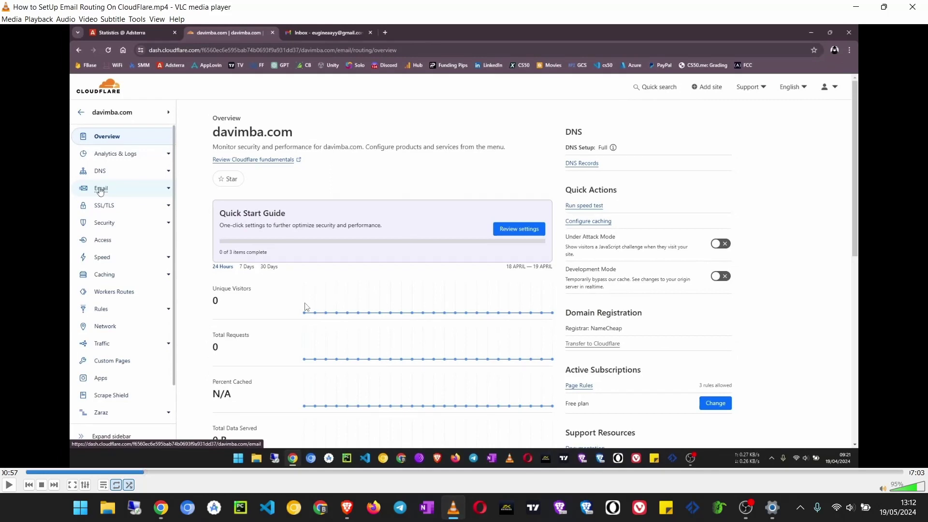
{"action": "scroll", "coordinate": [233, 371], "scroll_direction": "up", "scroll_amount": 1}
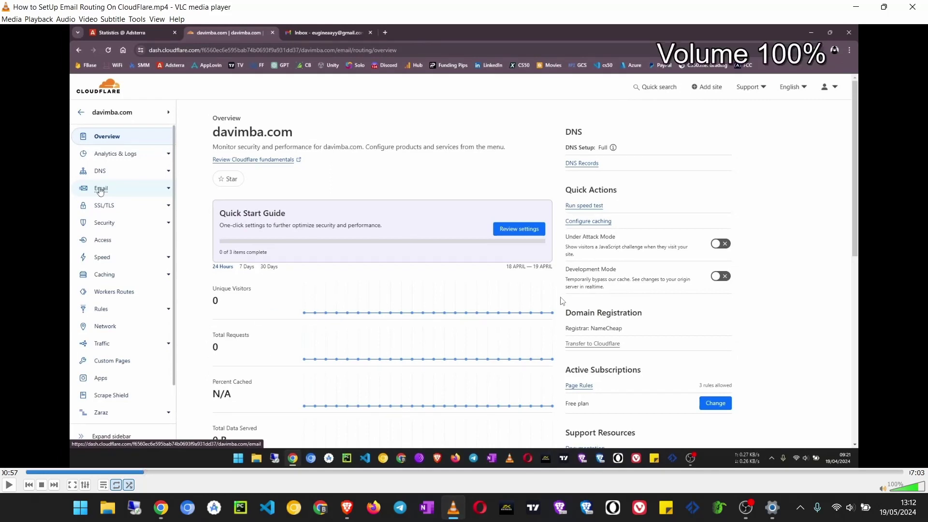
{"action": "left_click", "coordinate": [10, 486]}
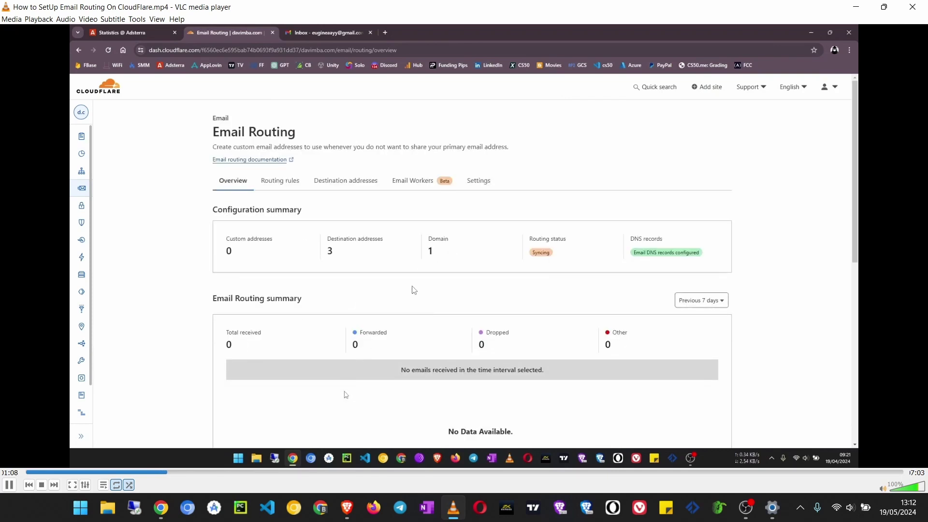
{"action": "scroll", "coordinate": [391, 292], "scroll_direction": "down", "scroll_amount": 1}
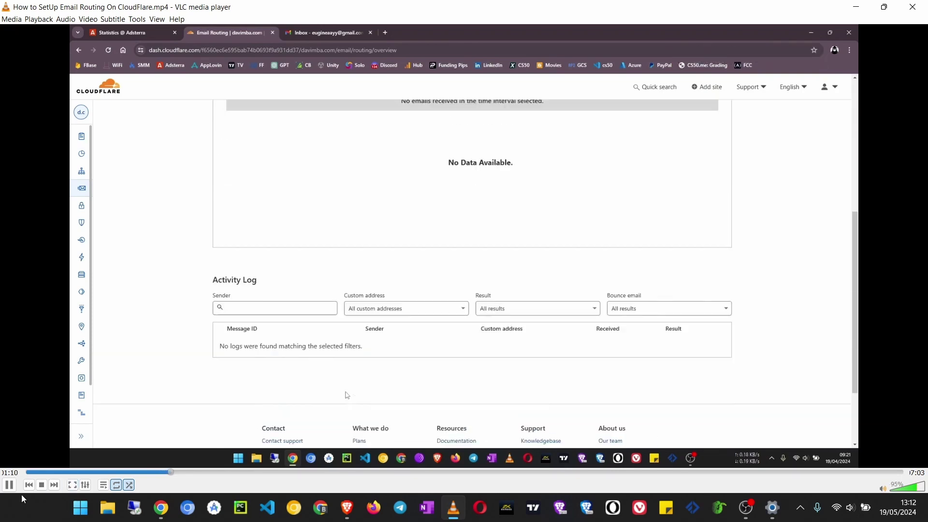
{"action": "left_click", "coordinate": [8, 484]}
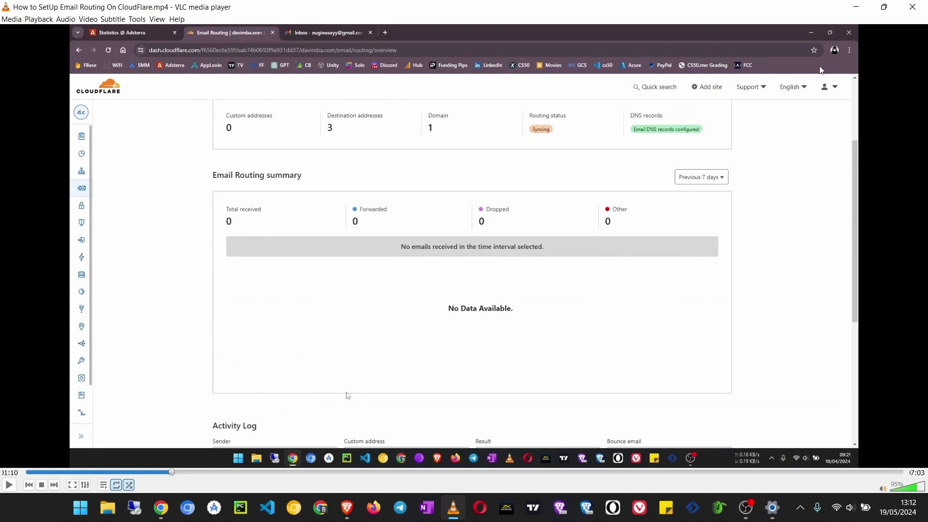
{"action": "left_click", "coordinate": [912, 6]}
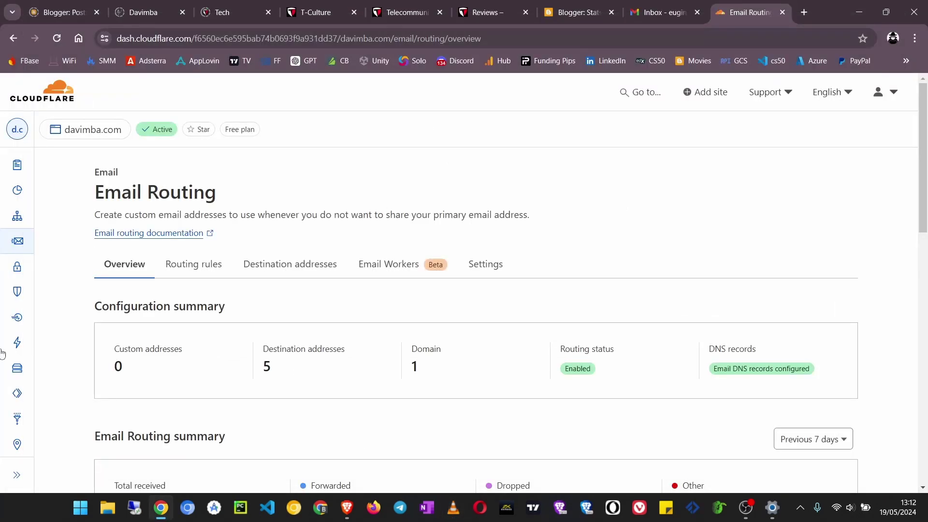
{"action": "scroll", "coordinate": [2, 353], "scroll_direction": "down", "scroll_amount": 1}
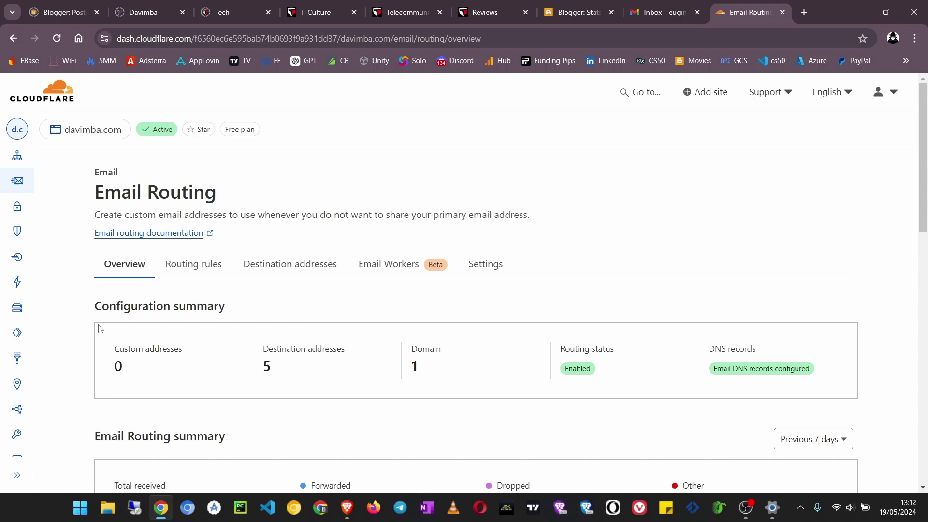
- Show the Routing rules and highlight the Catch-all heading and Email Routing description
{"action": "left_click", "coordinate": [188, 268]}
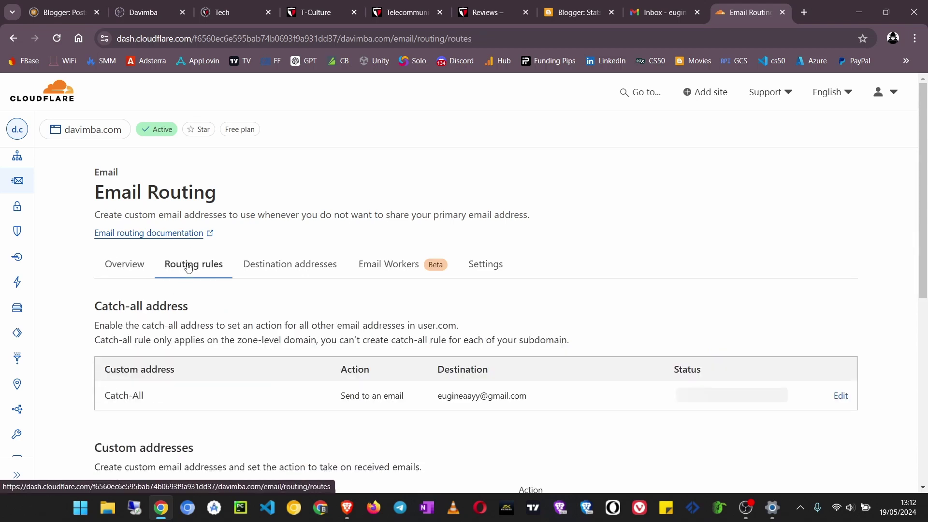
{"action": "scroll", "coordinate": [69, 281], "scroll_direction": "down", "scroll_amount": 2}
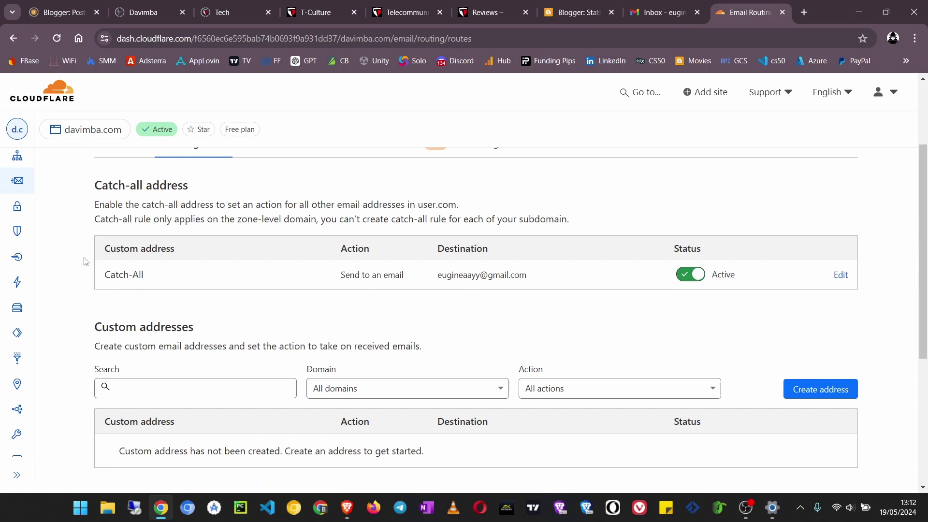
{"action": "scroll", "coordinate": [83, 261], "scroll_direction": "up", "scroll_amount": 1}
{"action": "left_click_drag", "start_coordinate": [97, 248], "coordinate": [222, 247]}
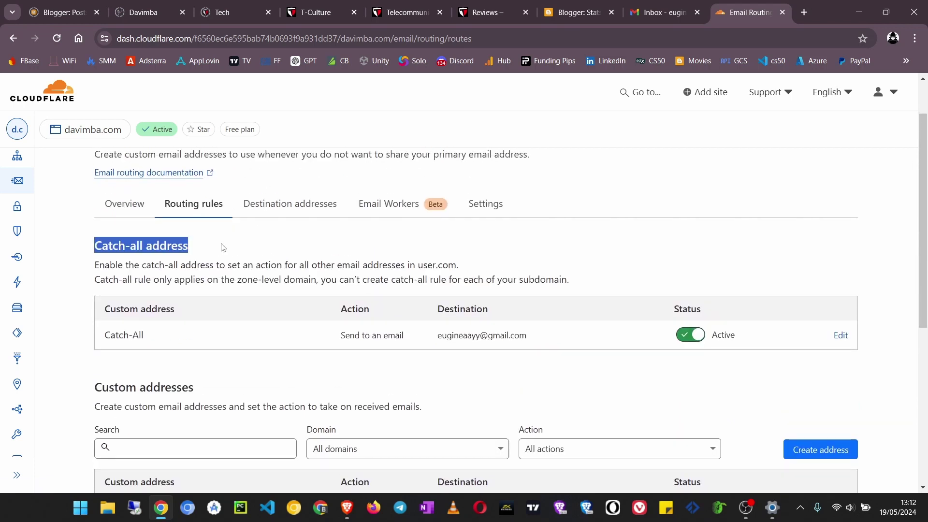
{"action": "scroll", "coordinate": [223, 247], "scroll_direction": "up", "scroll_amount": 2}
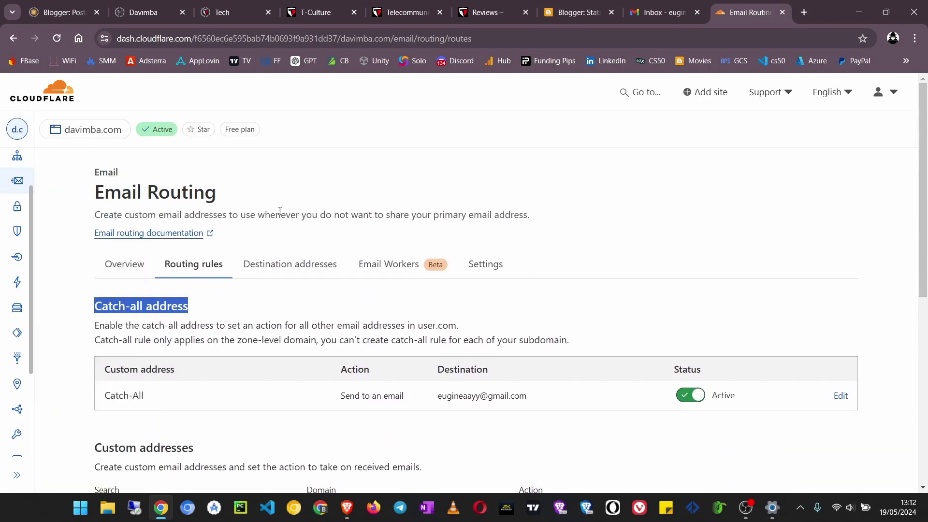
{"action": "left_click_drag", "start_coordinate": [99, 216], "coordinate": [536, 223]}
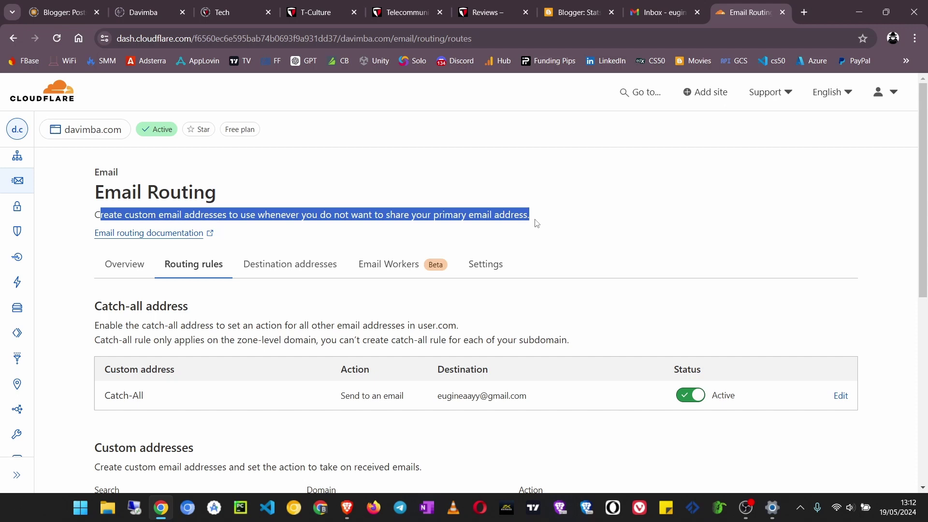
{"action": "left_click", "coordinate": [538, 217]}
{"action": "scroll", "coordinate": [161, 271], "scroll_direction": "down", "scroll_amount": 3}
{"action": "scroll", "coordinate": [162, 271], "scroll_direction": "up", "scroll_amount": 2}
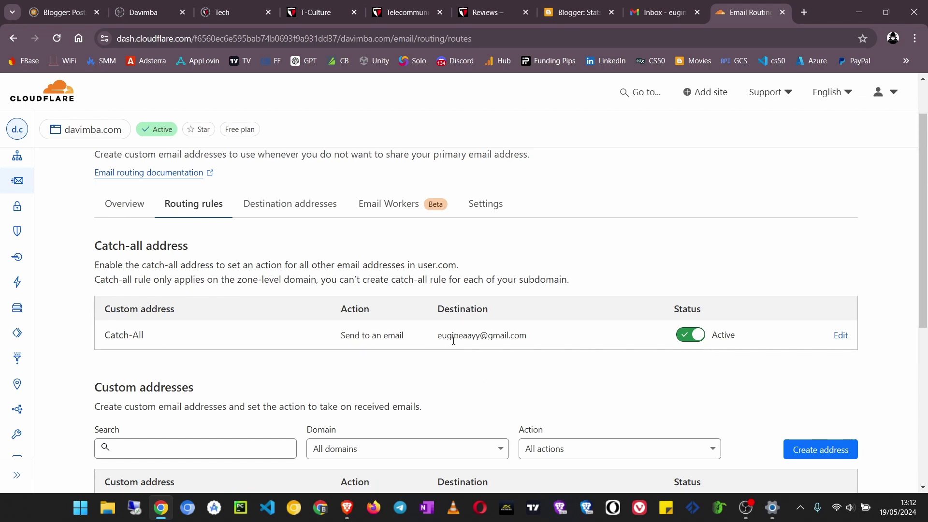
- Highlight the catch-all rule's Gmail destination address
{"action": "left_click_drag", "start_coordinate": [438, 338], "coordinate": [596, 336]}
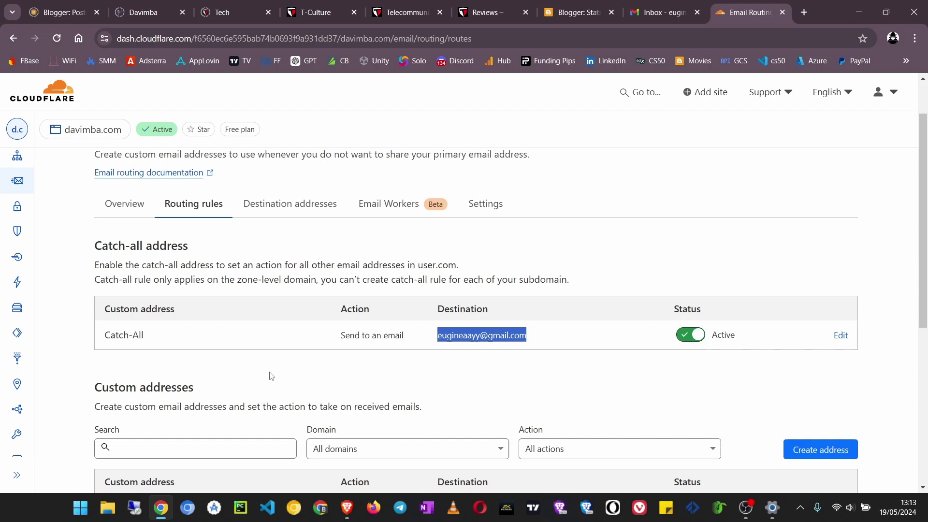
{"action": "left_click", "coordinate": [489, 335]}
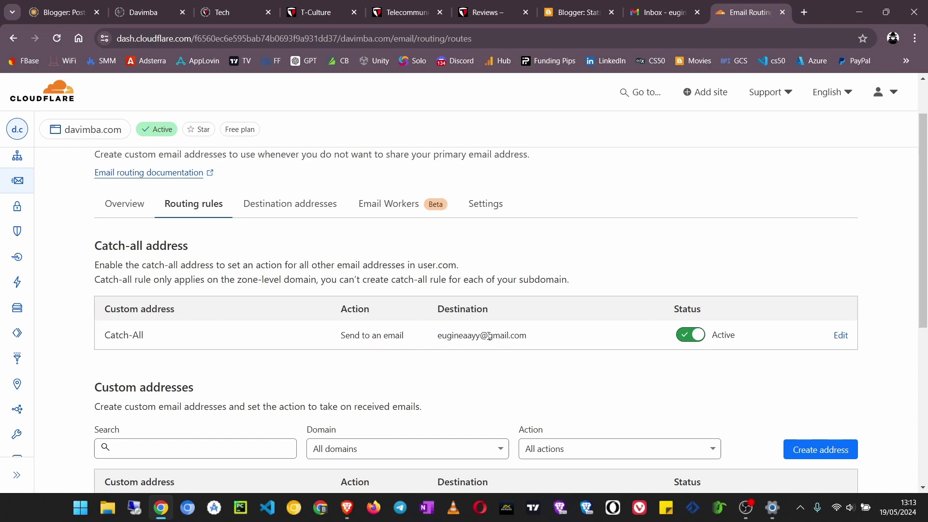
{"action": "left_click_drag", "start_coordinate": [489, 336], "coordinate": [571, 334]}
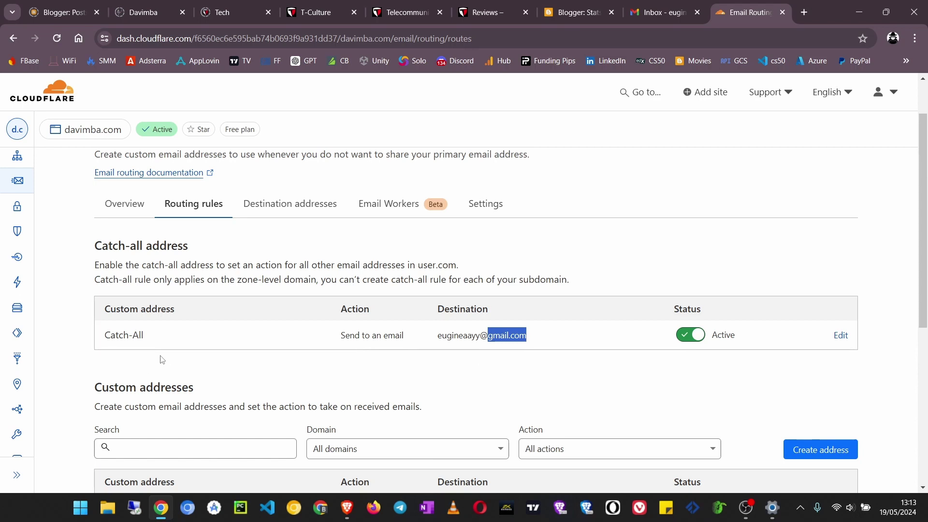
{"action": "left_click", "coordinate": [436, 343]}
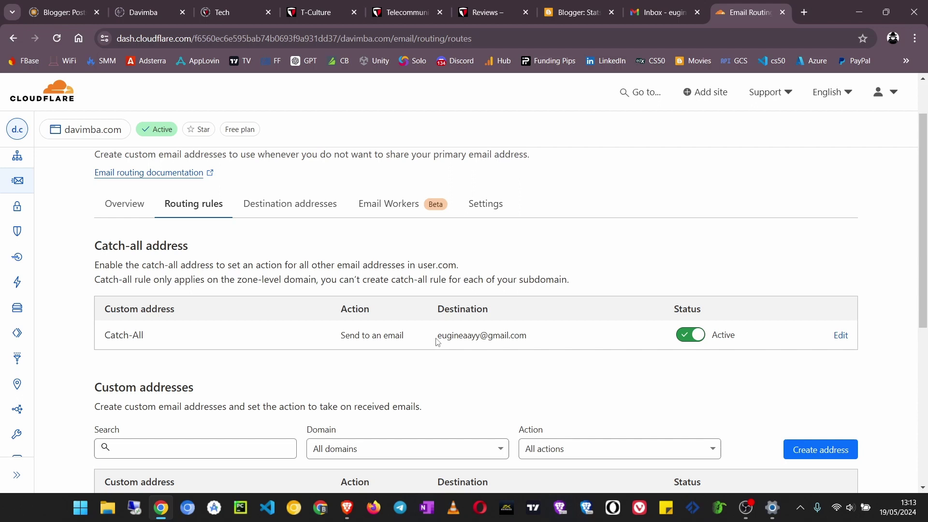
{"action": "left_click_drag", "start_coordinate": [437, 342], "coordinate": [535, 344]}
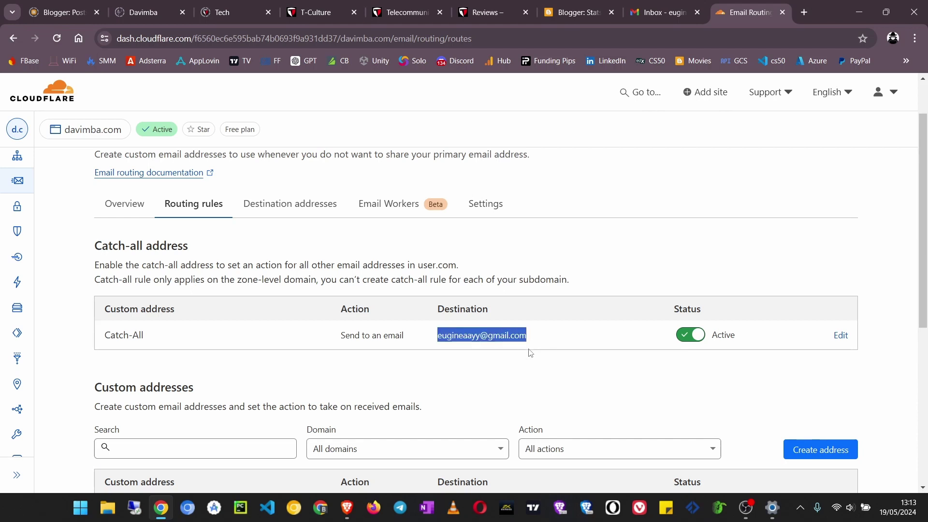
{"action": "scroll", "coordinate": [741, 279], "scroll_direction": "up", "scroll_amount": 1}
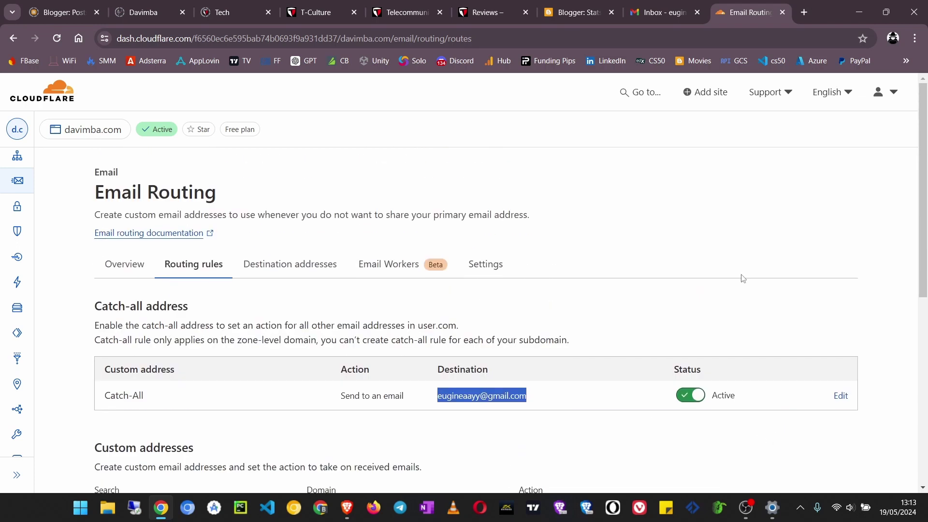
{"action": "scroll", "coordinate": [742, 278], "scroll_direction": "down", "scroll_amount": 2}
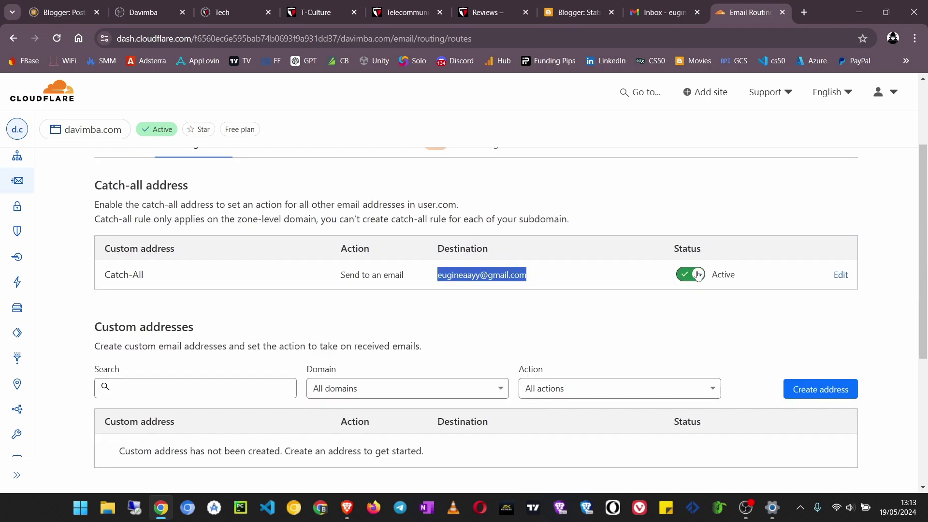
- Edit the catch-all rule and view the destination list, leaving it unchanged
{"action": "left_click", "coordinate": [840, 276]}
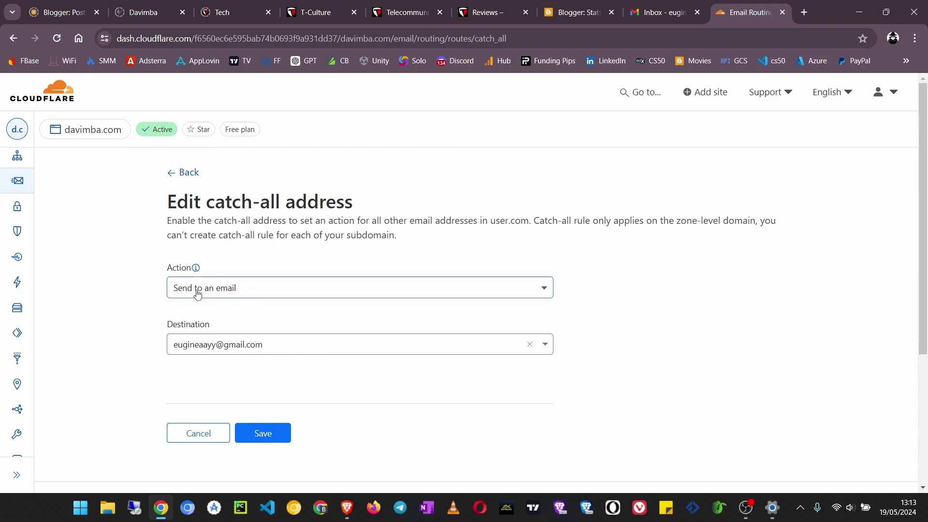
{"action": "left_click", "coordinate": [280, 349]}
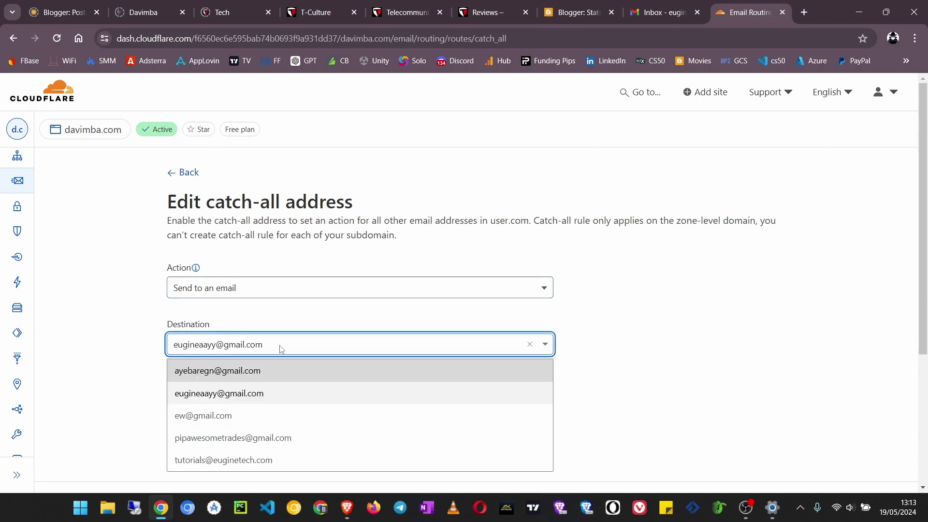
{"action": "left_click", "coordinate": [54, 321]}
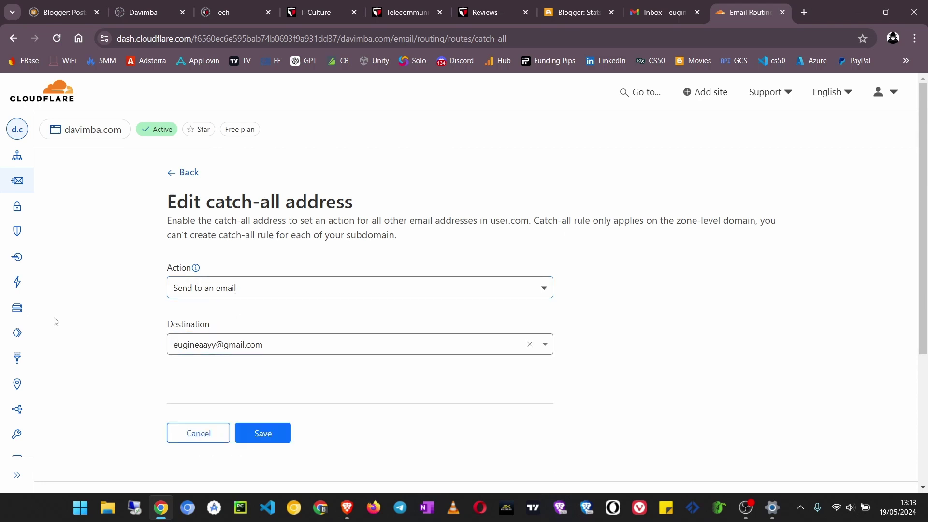
- Cancel the catch-all edit and start a new davimba.com custom address
{"action": "left_click", "coordinate": [187, 435]}
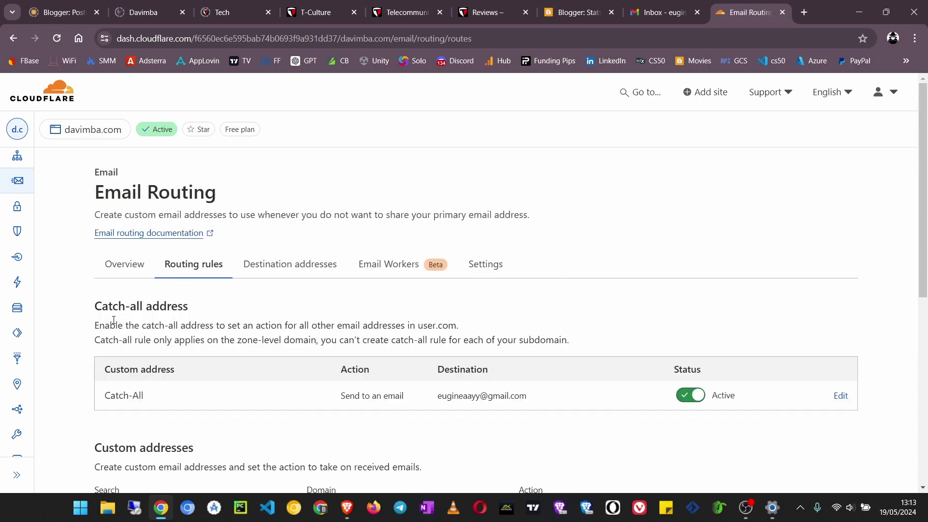
{"action": "scroll", "coordinate": [218, 362], "scroll_direction": "down", "scroll_amount": 1}
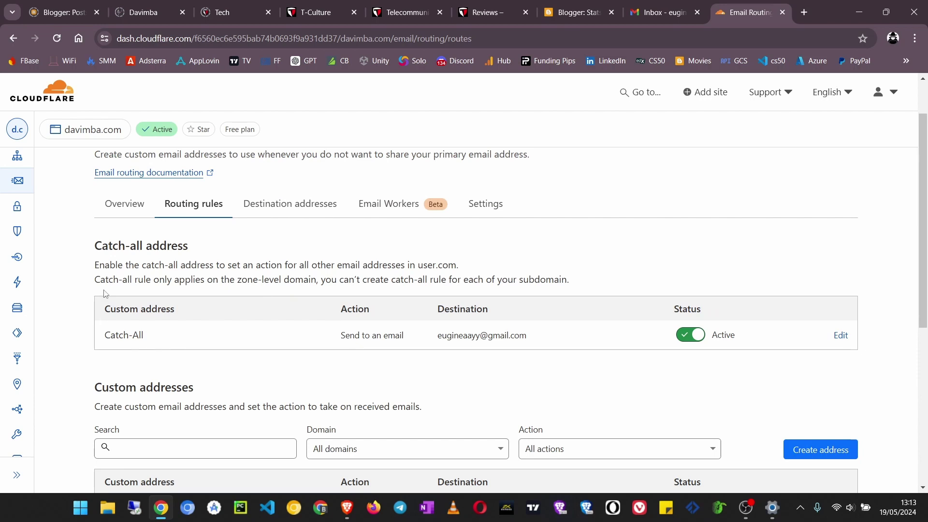
{"action": "scroll", "coordinate": [130, 366], "scroll_direction": "down", "scroll_amount": 1}
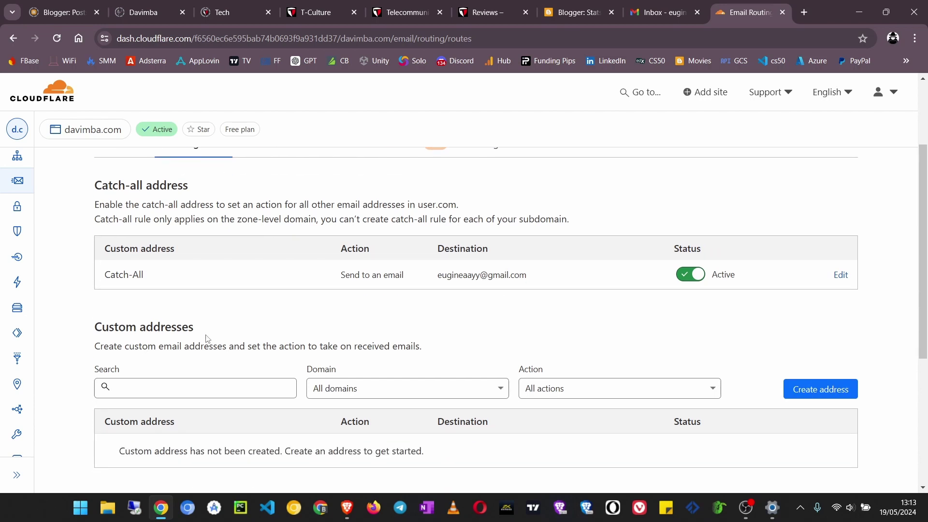
{"action": "left_click_drag", "start_coordinate": [139, 328], "coordinate": [95, 333]}
{"action": "scroll", "coordinate": [174, 341], "scroll_direction": "down", "scroll_amount": 2}
{"action": "scroll", "coordinate": [304, 388], "scroll_direction": "up", "scroll_amount": 1}
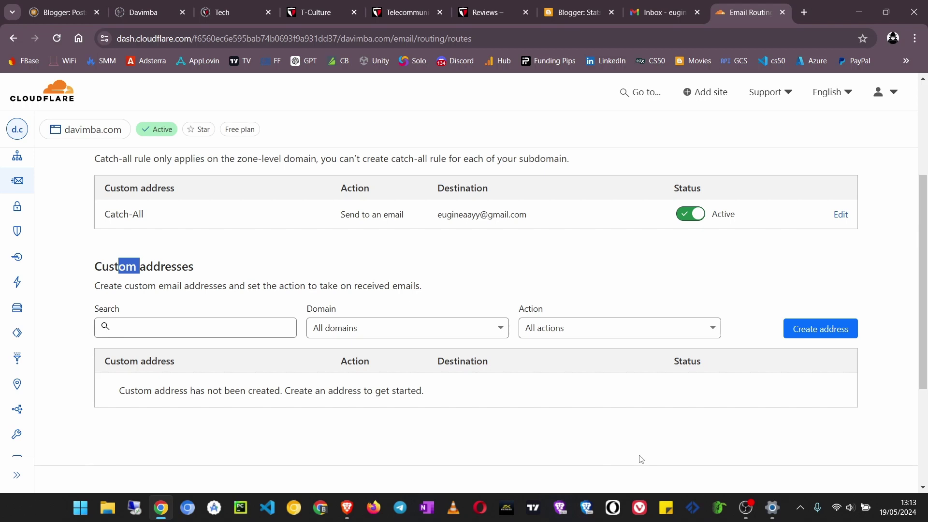
{"action": "left_click", "coordinate": [210, 276]}
{"action": "left_click", "coordinate": [822, 331]}
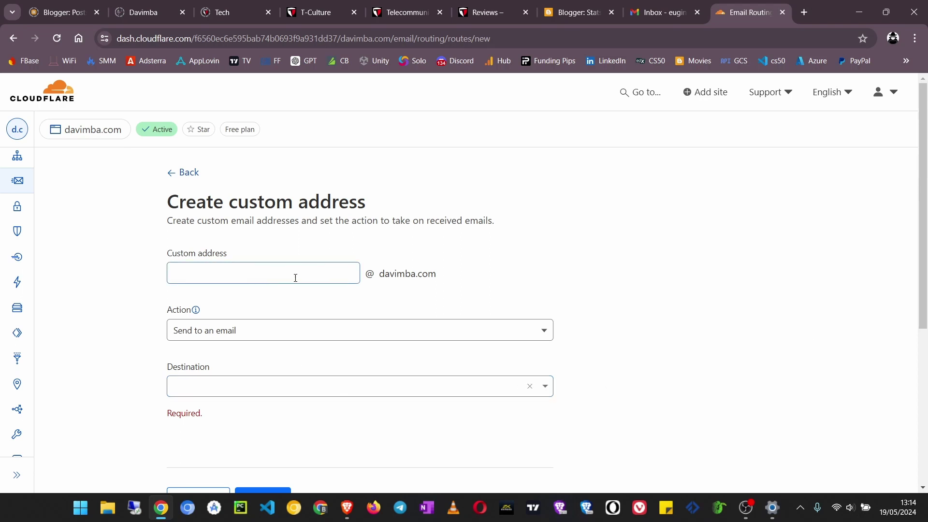
{"action": "left_click", "coordinate": [311, 274]}
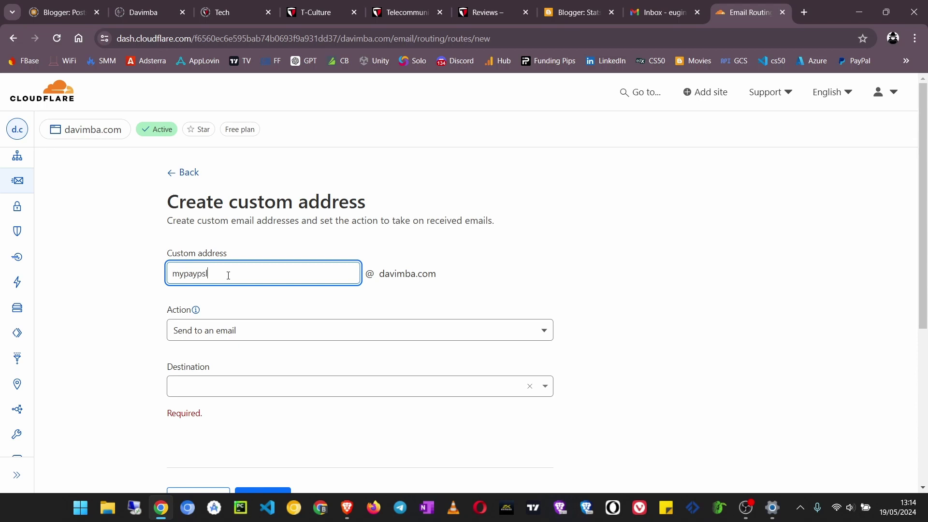
{"action": "left_click_drag", "start_coordinate": [228, 275], "coordinate": [198, 276]}
{"action": "type", "text": "p"}
{"action": "left_click", "coordinate": [210, 334]}
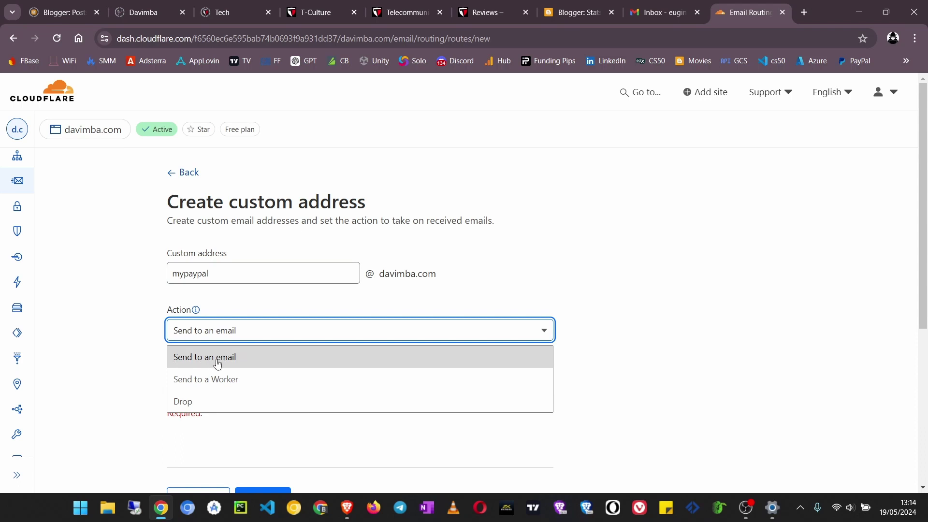
{"action": "left_click", "coordinate": [249, 356]}
{"action": "scroll", "coordinate": [248, 356], "scroll_direction": "down", "scroll_amount": 1}
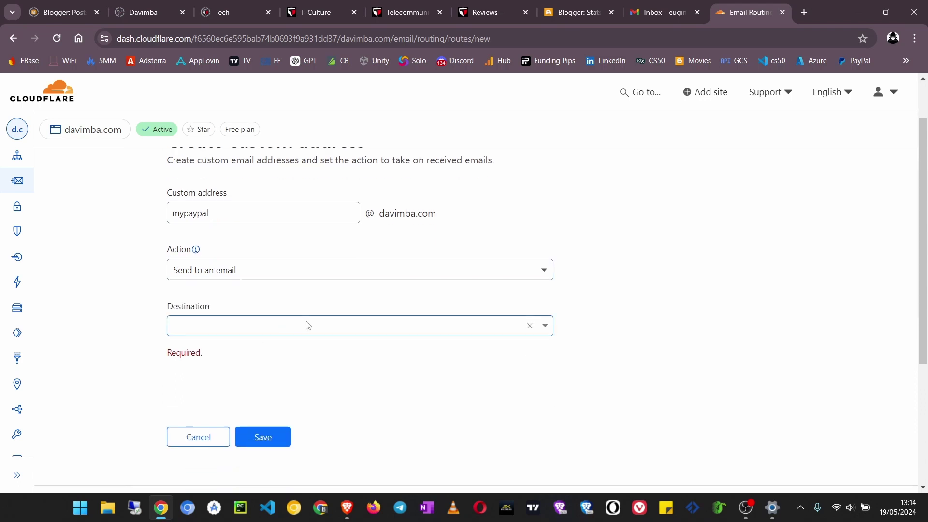
{"action": "left_click", "coordinate": [306, 325]}
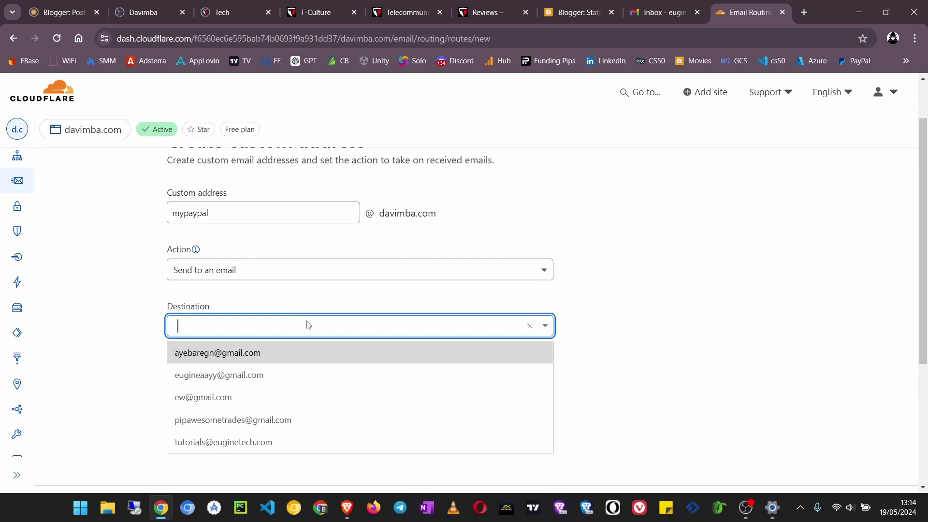
{"action": "left_click", "coordinate": [660, 12]}
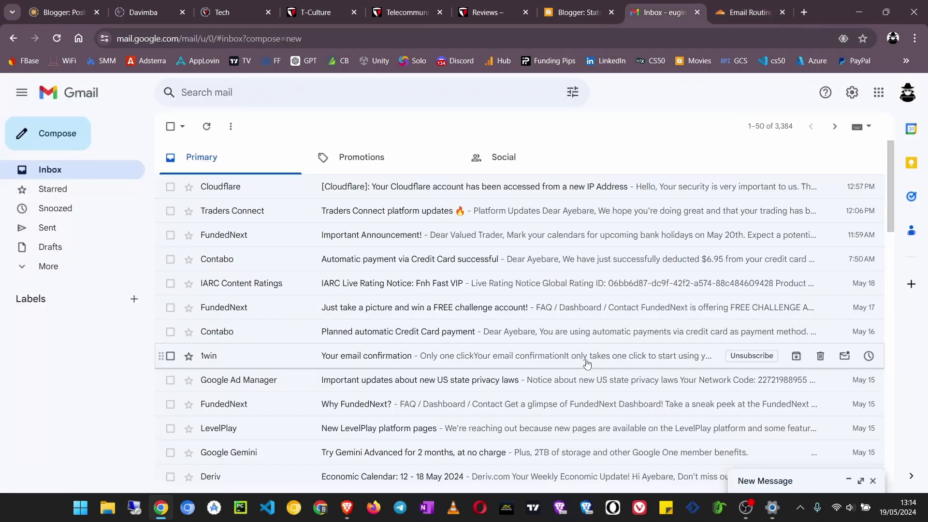
- Switch to the other Gmail account and mark all 34 inbox conversations as read
{"action": "left_click", "coordinate": [906, 92]}
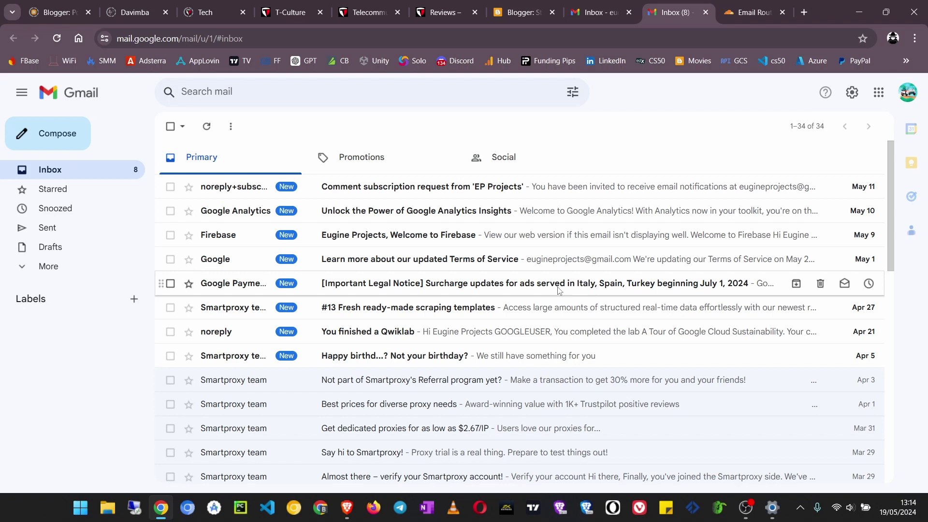
{"action": "left_click", "coordinate": [170, 126]}
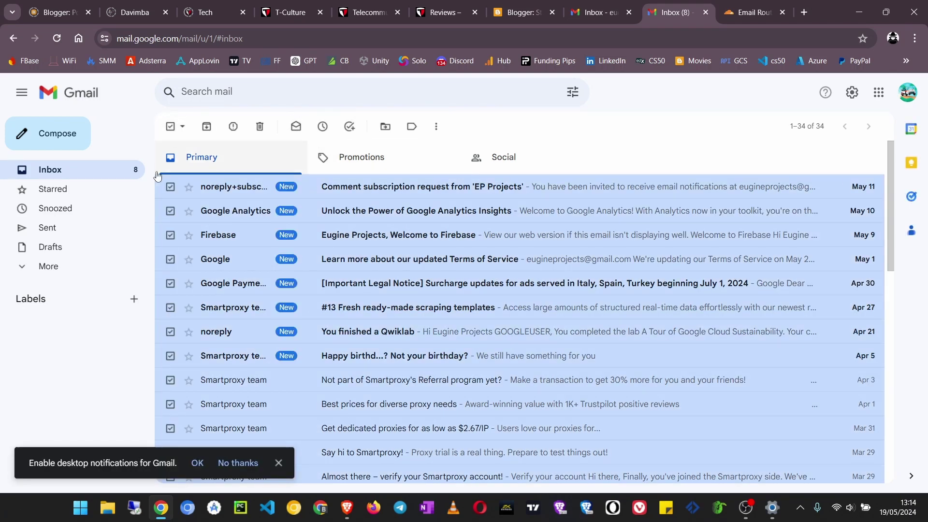
{"action": "left_click", "coordinate": [171, 126]}
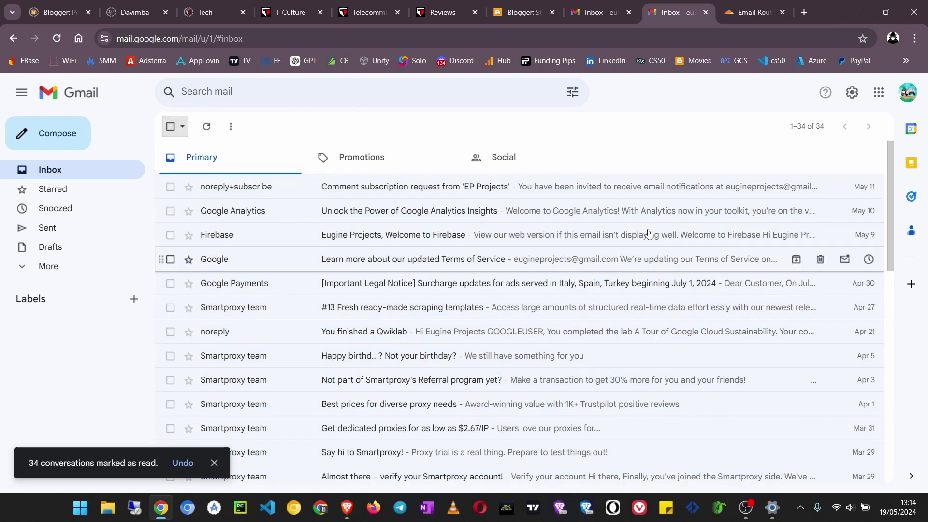
- Copy that account's email address and return to the Cloudflare custom address form
{"action": "left_click", "coordinate": [906, 95]}
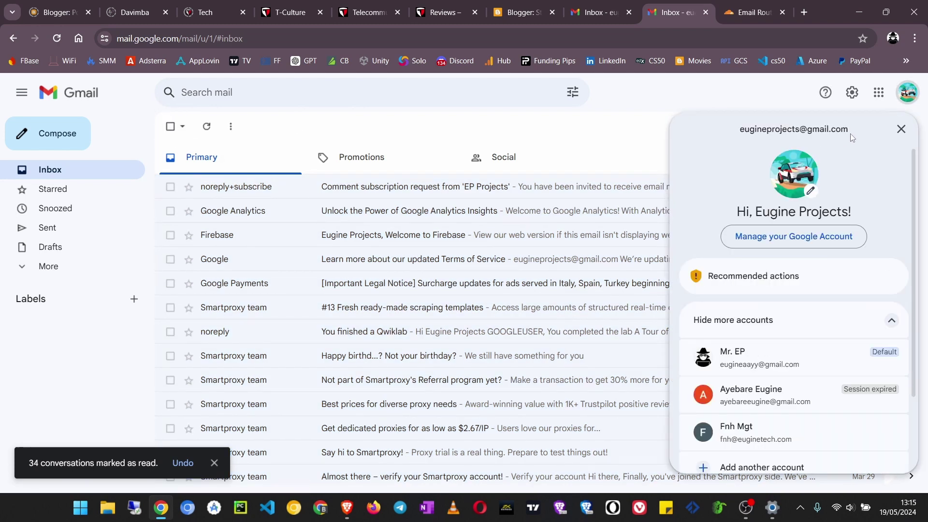
{"action": "left_click_drag", "start_coordinate": [849, 131], "coordinate": [741, 131]}
{"action": "right_click", "coordinate": [746, 132]}
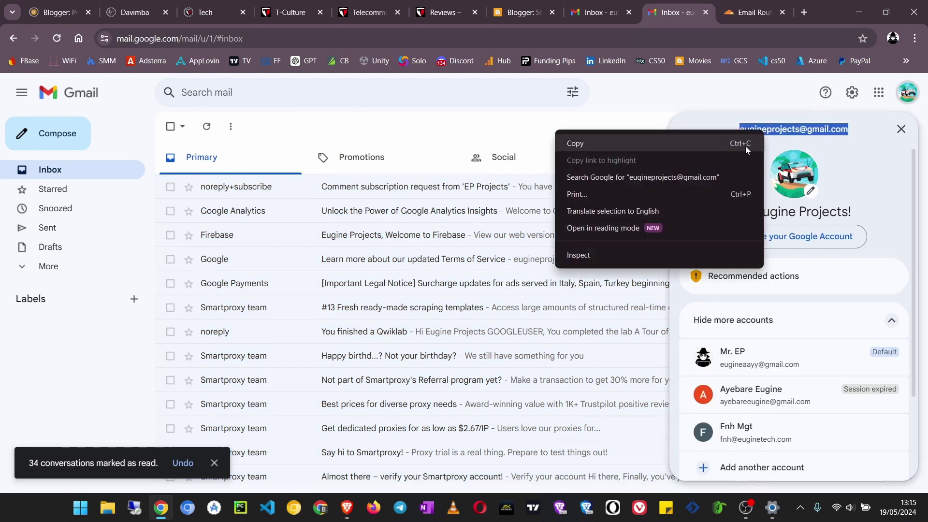
{"action": "left_click", "coordinate": [604, 146]}
{"action": "left_click", "coordinate": [755, 15]}
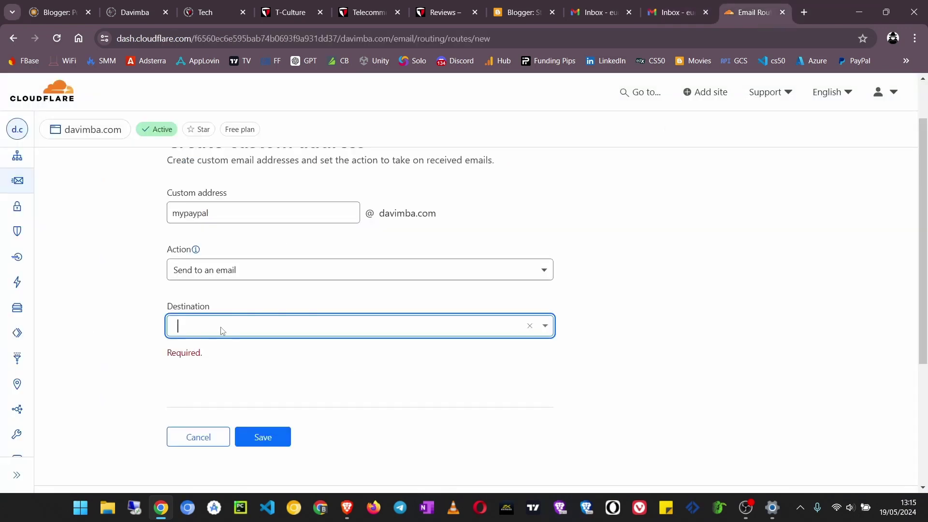
- Set the pasted Gmail address as mypaypal's destination, save the rule, and check Gmail
{"action": "key", "text": "ctrl+v"}
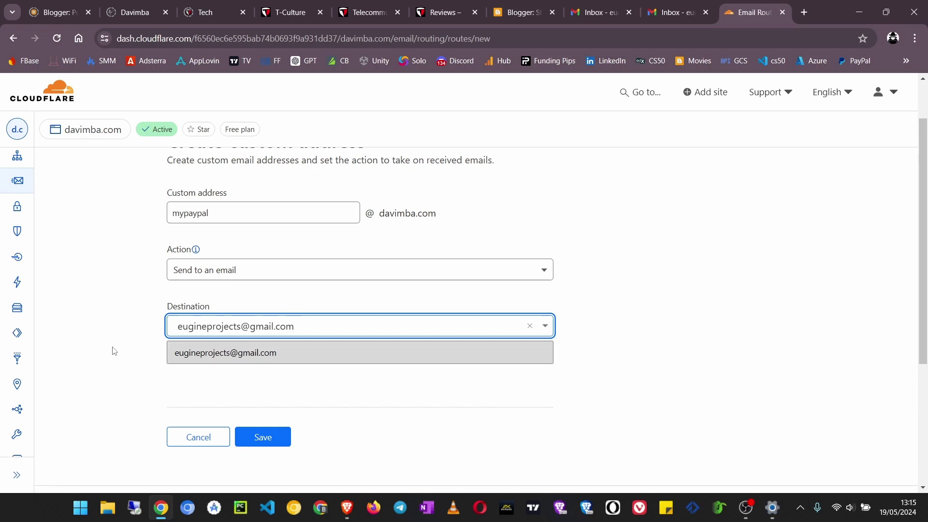
{"action": "scroll", "coordinate": [113, 338], "scroll_direction": "up", "scroll_amount": 1}
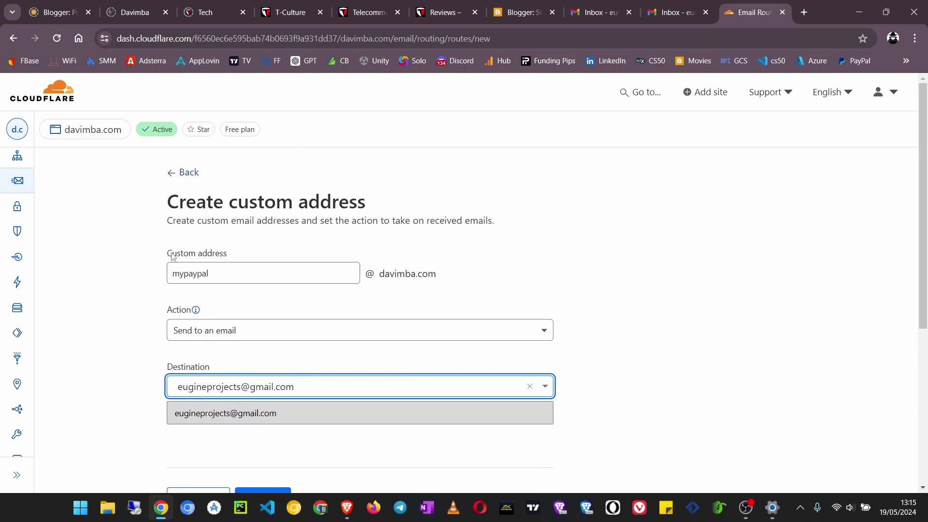
{"action": "left_click_drag", "start_coordinate": [172, 254], "coordinate": [247, 263]}
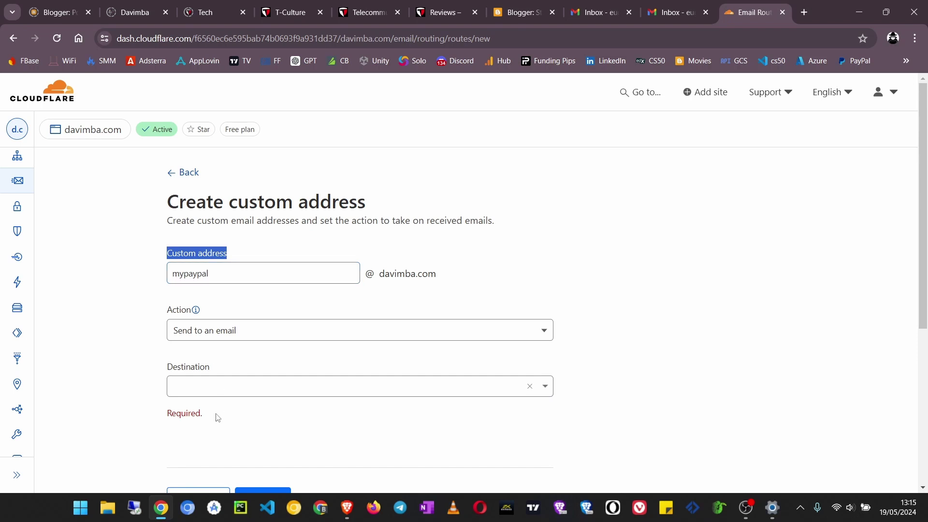
{"action": "left_click", "coordinate": [215, 385]}
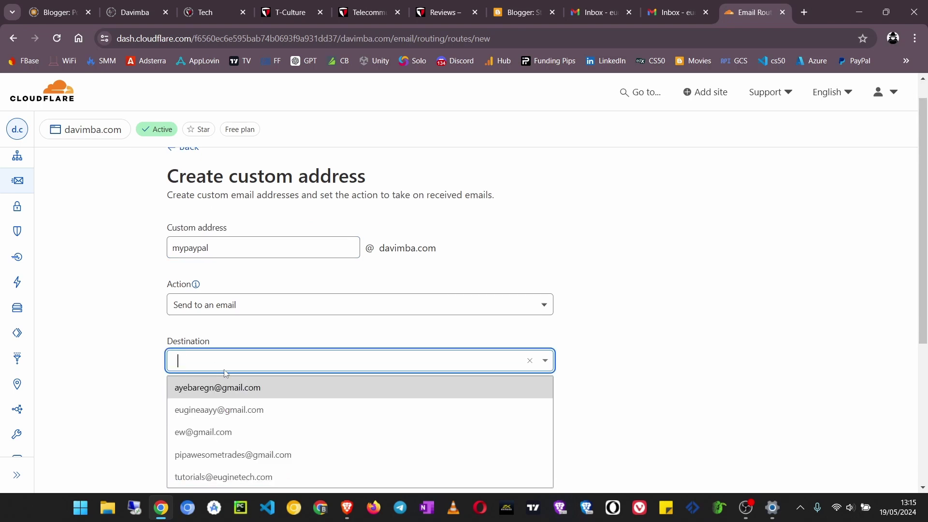
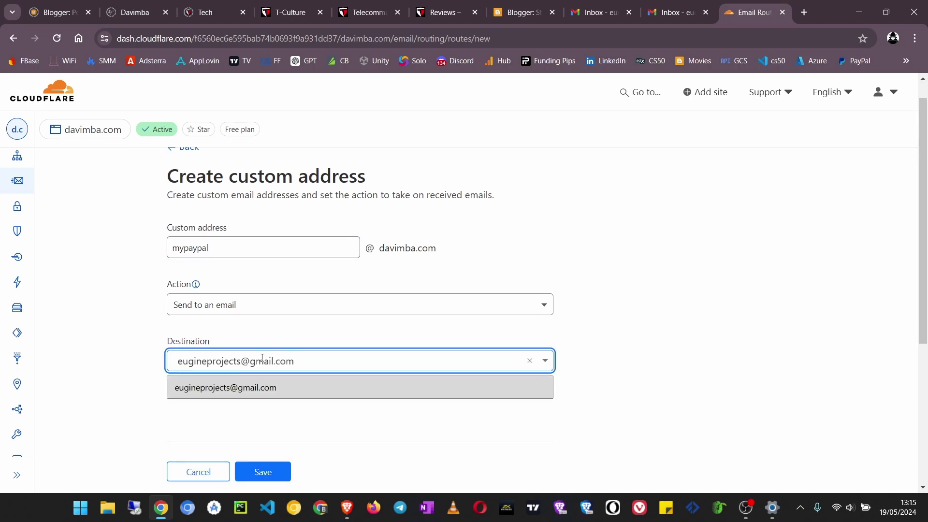
{"action": "left_click", "coordinate": [252, 390]}
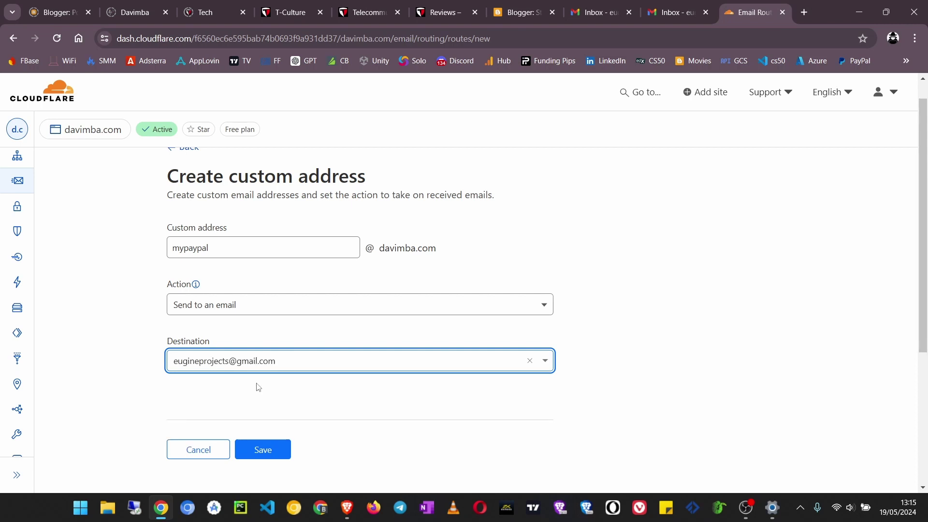
{"action": "scroll", "coordinate": [255, 385], "scroll_direction": "down", "scroll_amount": 1}
{"action": "left_click", "coordinate": [273, 391]}
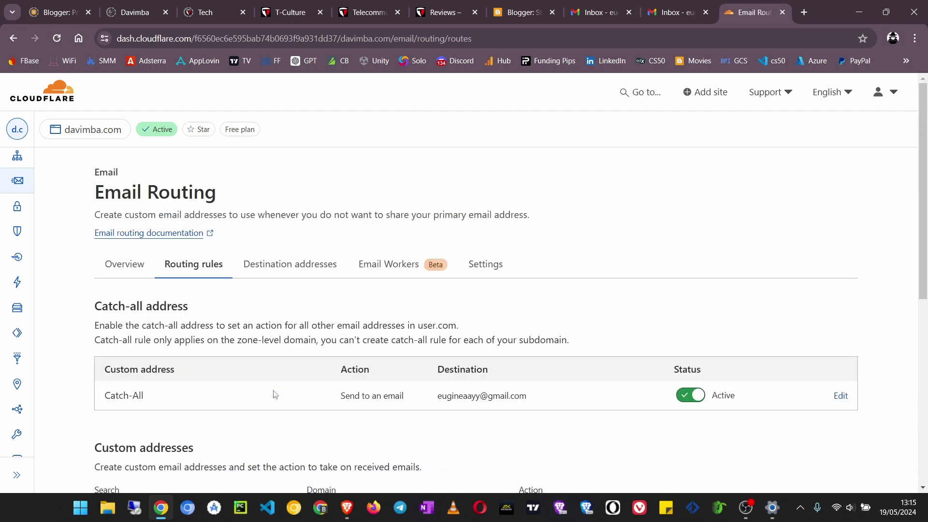
{"action": "scroll", "coordinate": [326, 381], "scroll_direction": "down", "scroll_amount": 2}
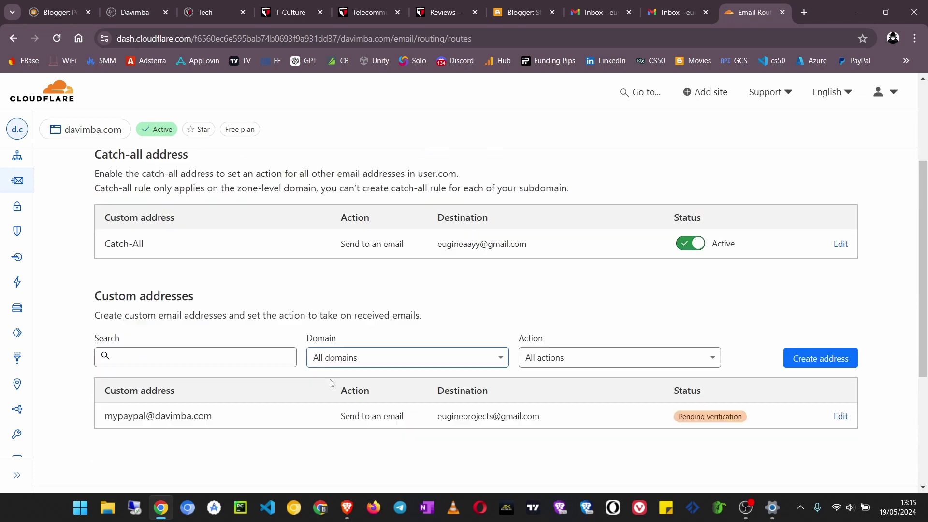
{"action": "scroll", "coordinate": [328, 380], "scroll_direction": "down", "scroll_amount": 2}
{"action": "scroll", "coordinate": [350, 383], "scroll_direction": "up", "scroll_amount": 1}
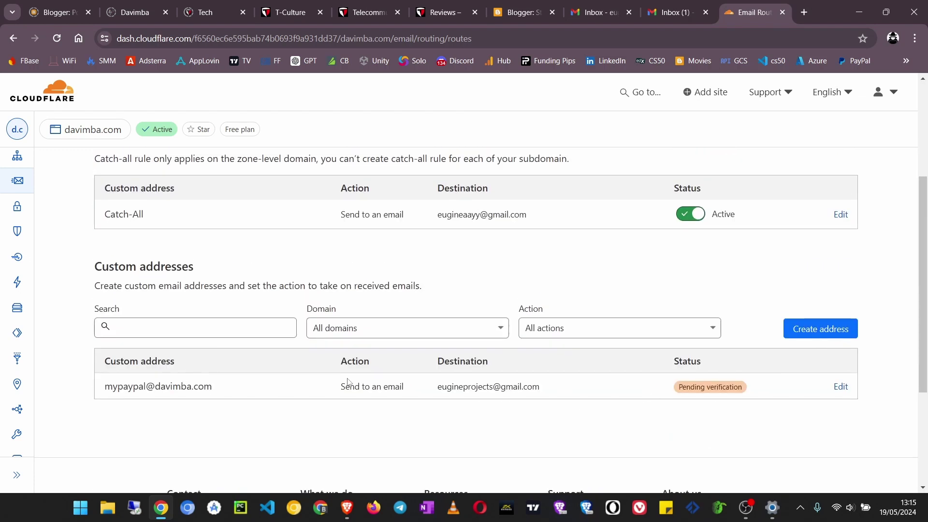
{"action": "mouse_move", "coordinate": [710, 416]}
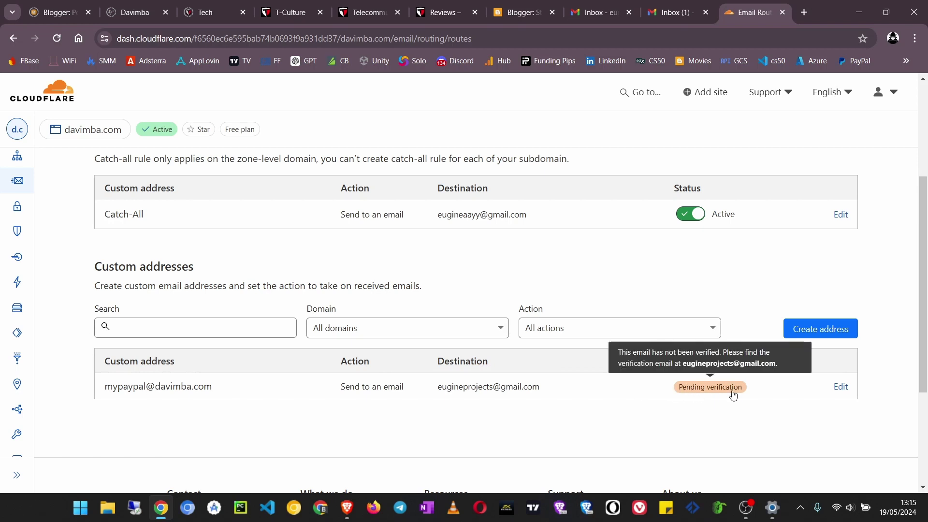
{"action": "left_click", "coordinate": [679, 9]}
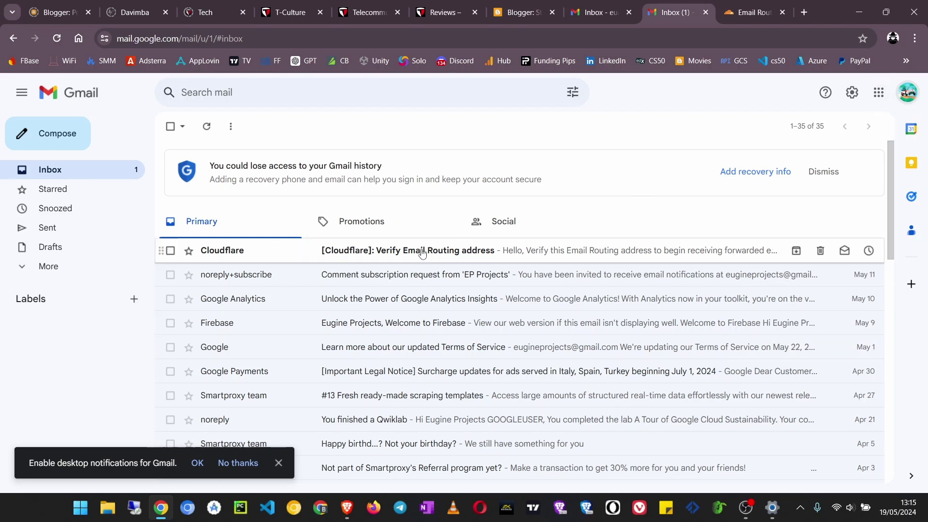
- Follow Cloudflare's verification email to verify the Gmail destination, then return to Email Routing
{"action": "left_click", "coordinate": [406, 253]}
{"action": "scroll", "coordinate": [341, 348], "scroll_direction": "down", "scroll_amount": 2}
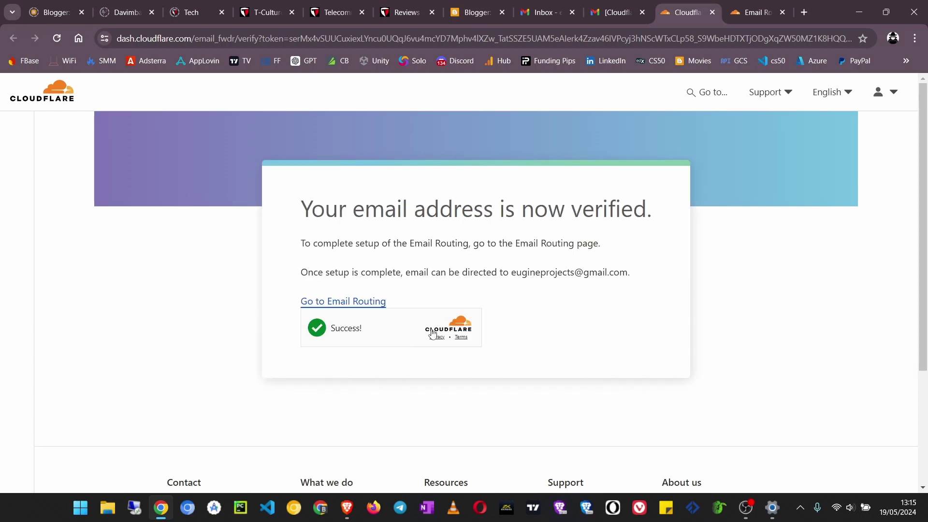
{"action": "left_click", "coordinate": [712, 12]}
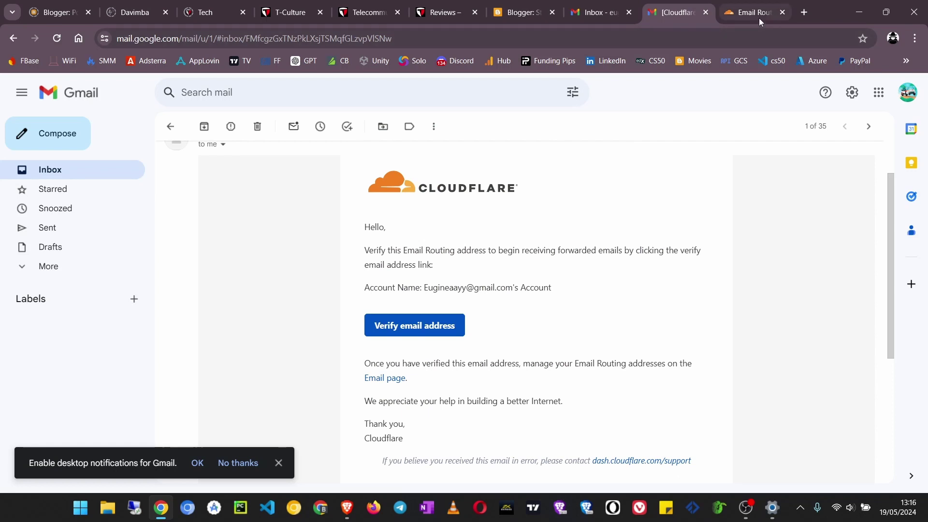
{"action": "left_click", "coordinate": [759, 19]}
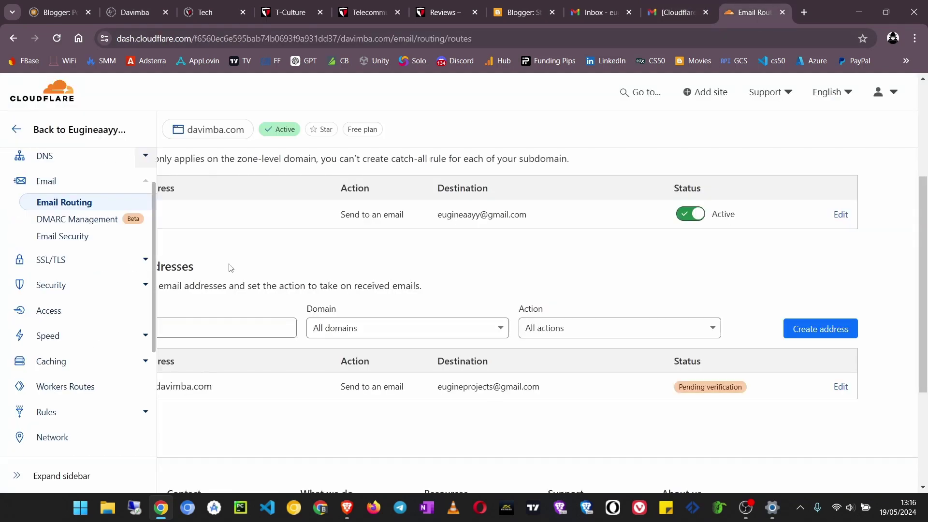
{"action": "left_click", "coordinate": [57, 38]}
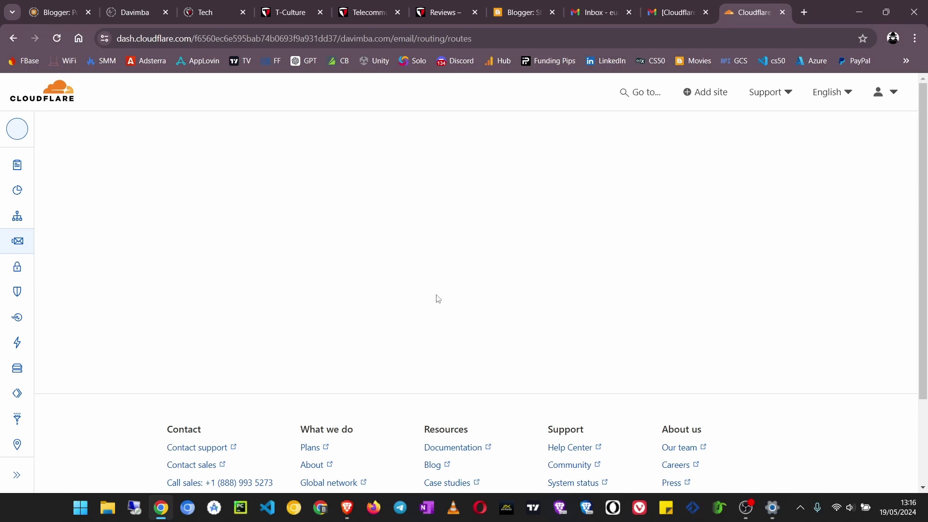
{"action": "scroll", "coordinate": [437, 298], "scroll_direction": "down", "scroll_amount": 1}
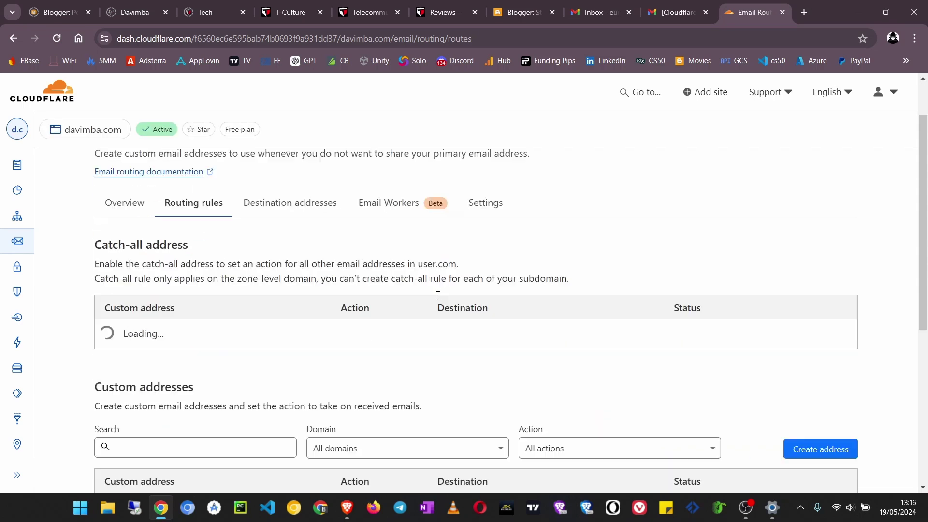
{"action": "scroll", "coordinate": [437, 295], "scroll_direction": "down", "scroll_amount": 2}
{"action": "scroll", "coordinate": [438, 295], "scroll_direction": "down", "scroll_amount": 1}
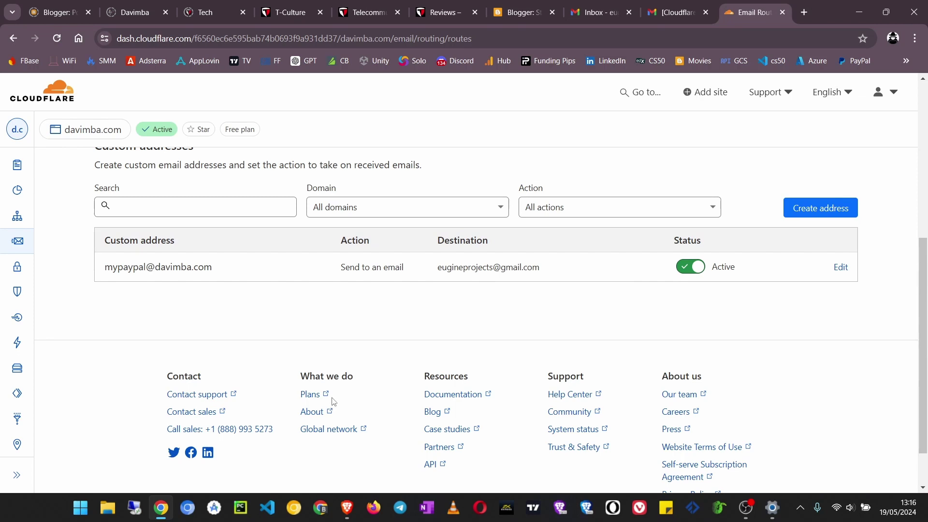
{"action": "left_click_drag", "start_coordinate": [224, 270], "coordinate": [107, 277]}
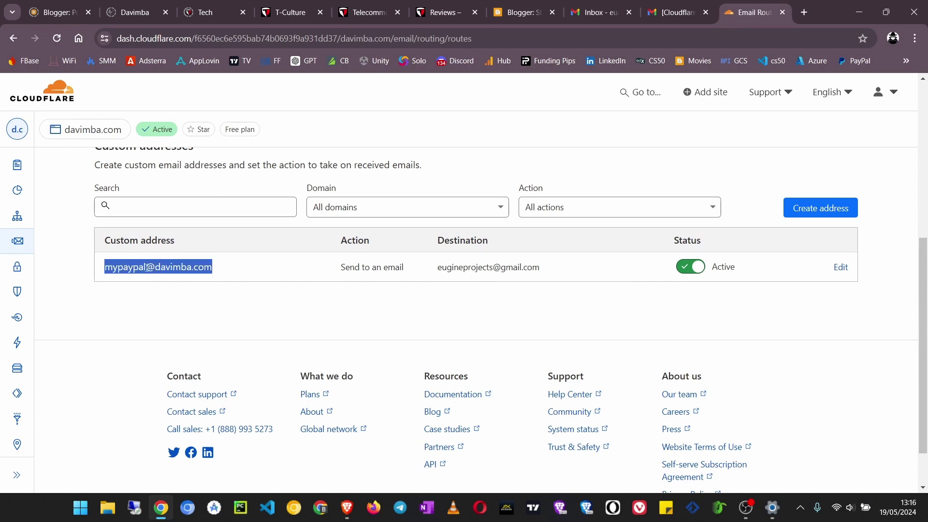
{"action": "right_click", "coordinate": [146, 267]}
{"action": "left_click", "coordinate": [214, 278]}
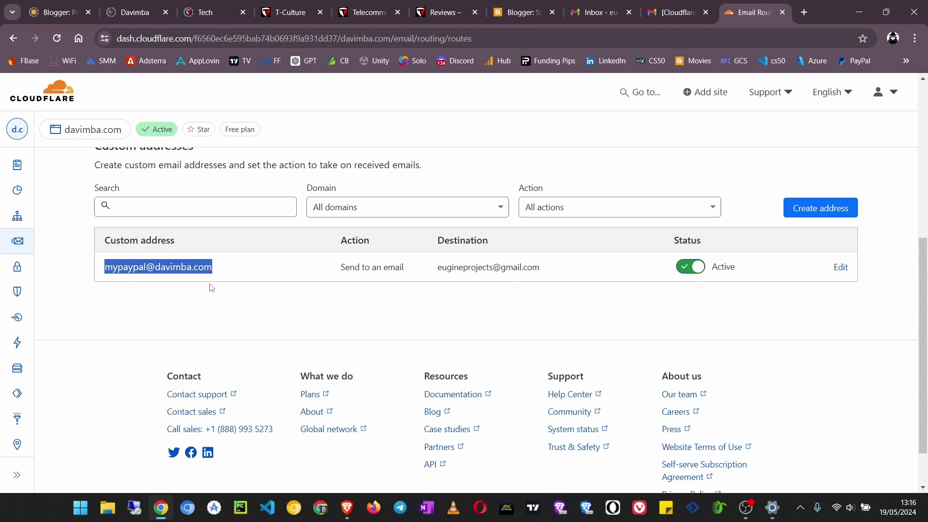
{"action": "left_click", "coordinate": [242, 268]}
{"action": "scroll", "coordinate": [718, 298], "scroll_direction": "up", "scroll_amount": 5}
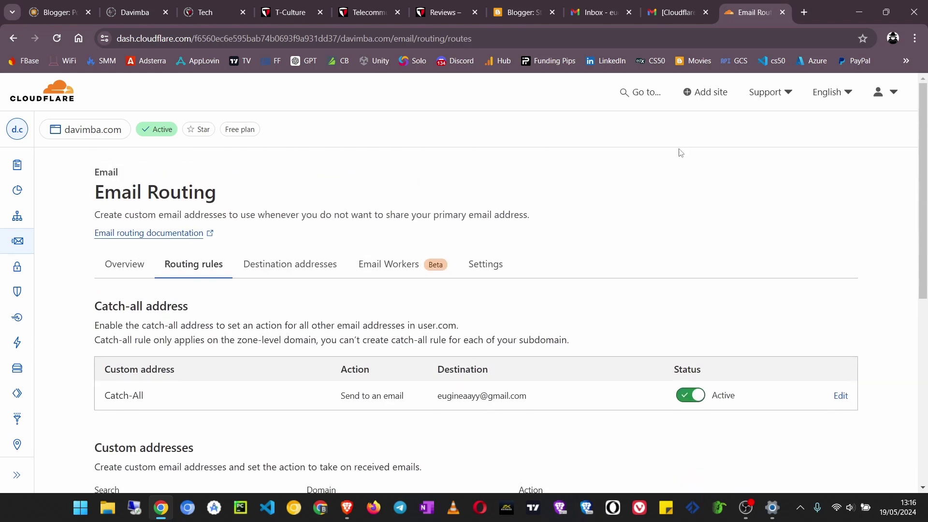
{"action": "left_click", "coordinate": [601, 15]}
{"action": "left_click", "coordinate": [908, 92]}
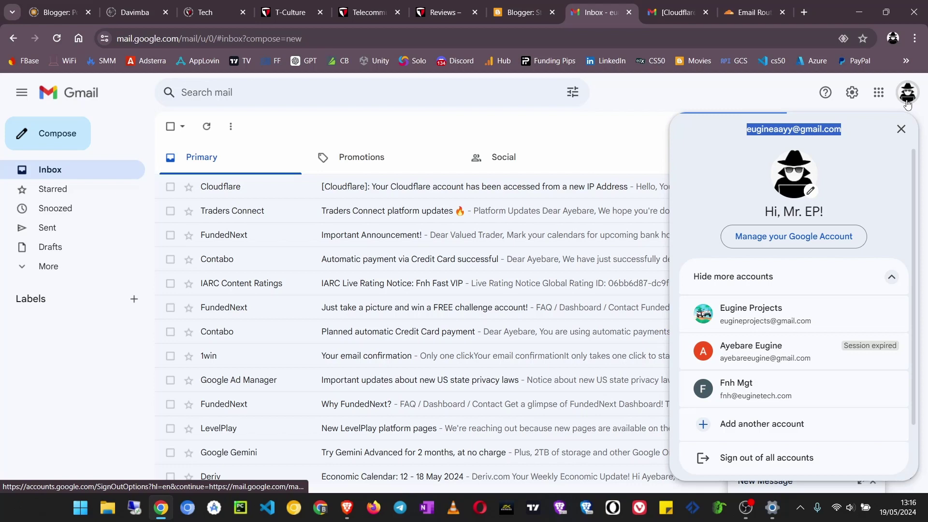
{"action": "left_click", "coordinate": [906, 94]}
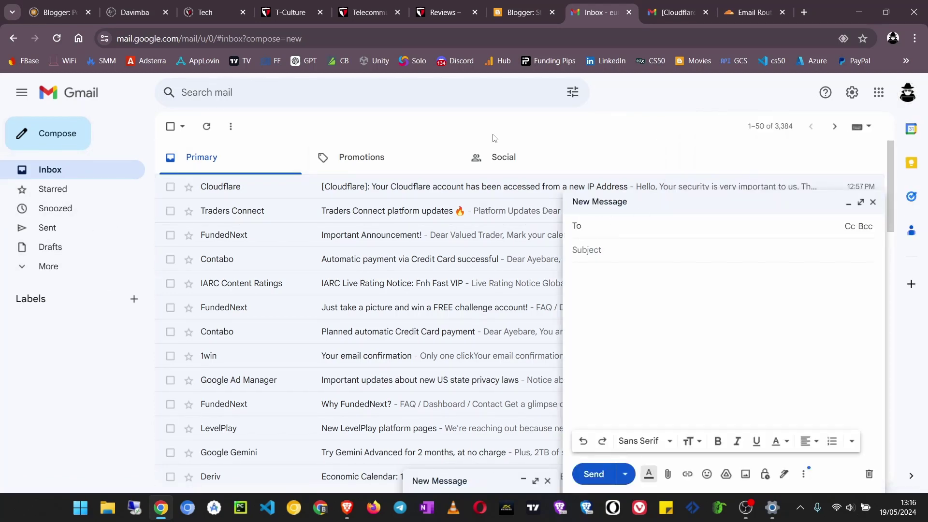
{"action": "left_click", "coordinate": [858, 204]}
{"action": "key", "text": "ctrl+v"}
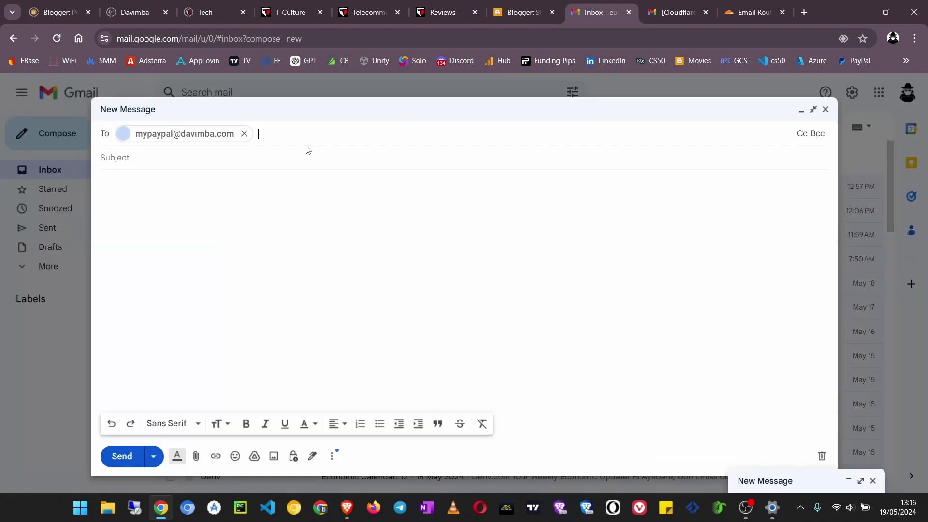
{"action": "key", "text": "Tab"}
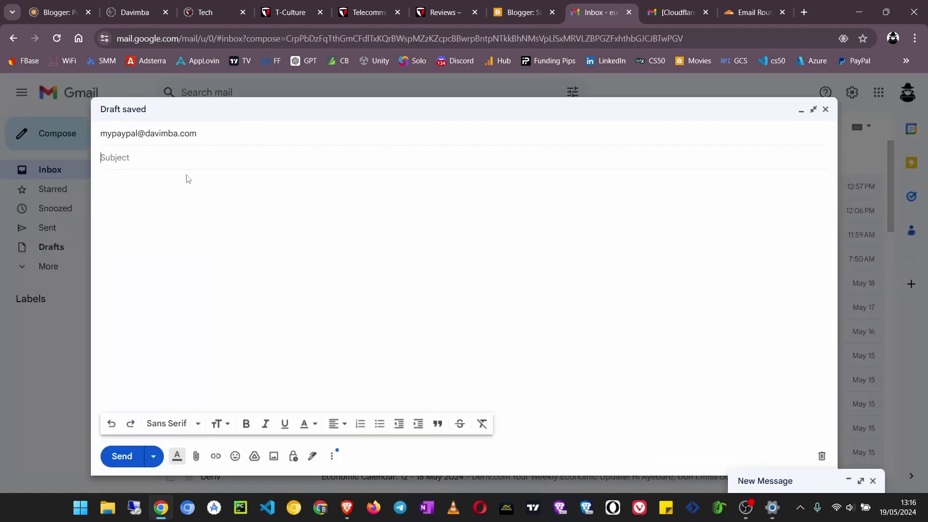
{"action": "type", "text": "Testing"}
{"action": "key", "text": "Tab"}
{"action": "type", "text": "I"}
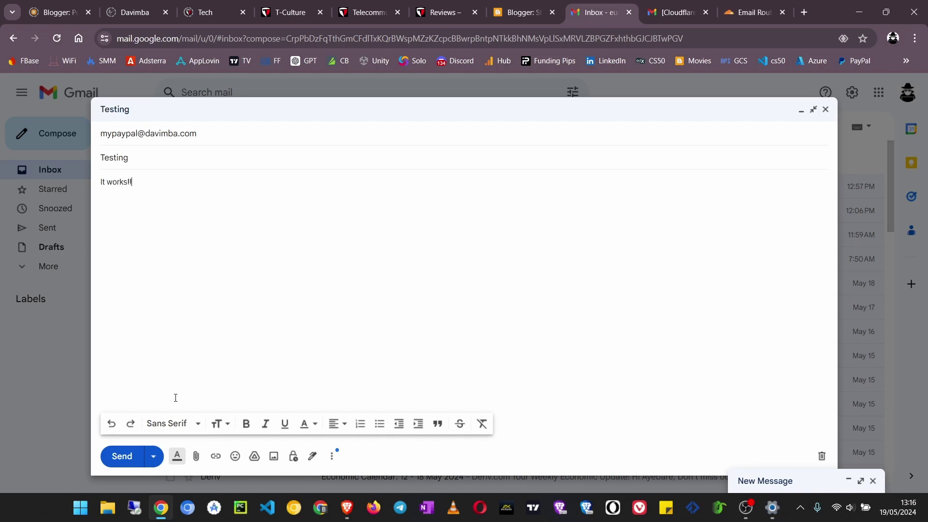
{"action": "left_click", "coordinate": [122, 457]}
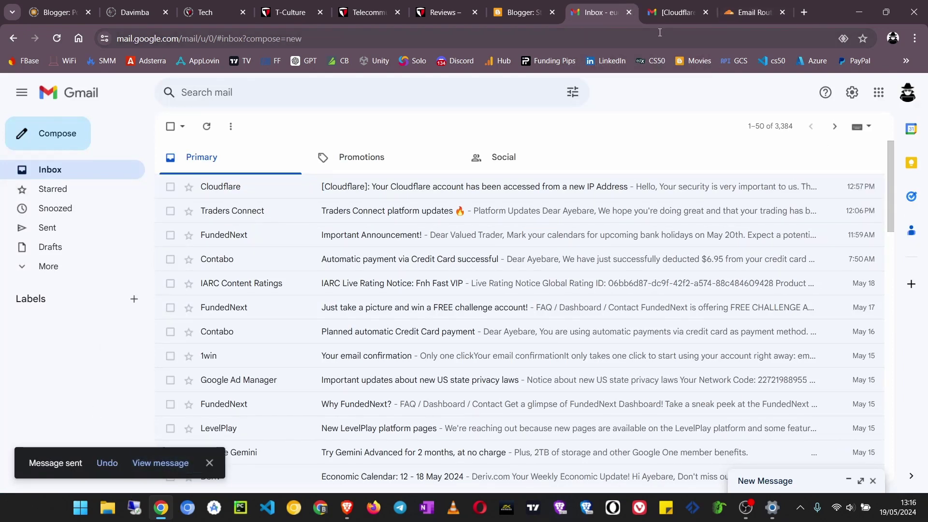
{"action": "left_click", "coordinate": [907, 92]}
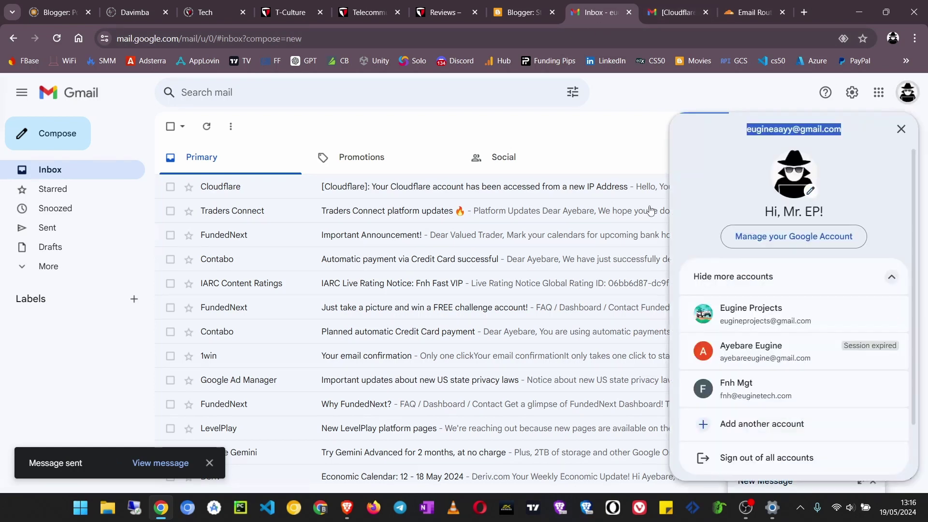
- Switch to the destination Google account's inbox and refresh it for the test email
{"action": "left_click", "coordinate": [753, 317]}
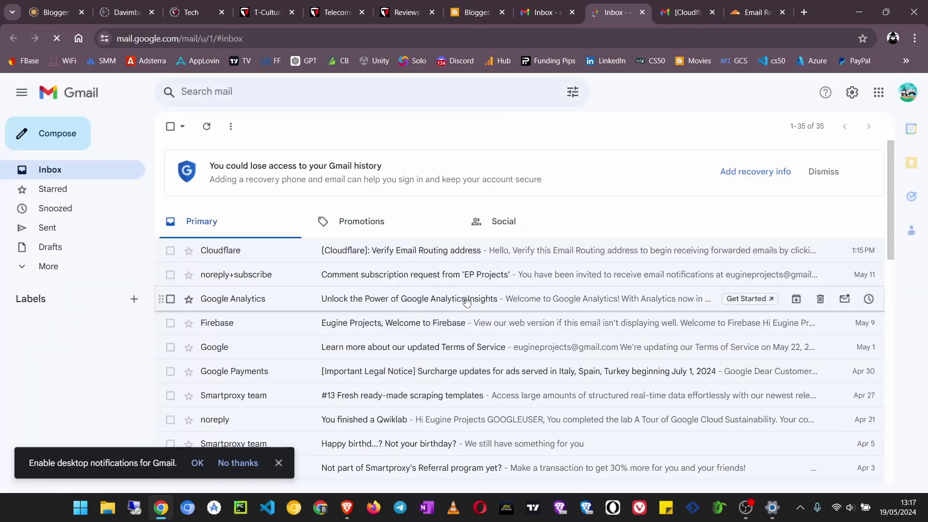
{"action": "left_click", "coordinate": [205, 127]}
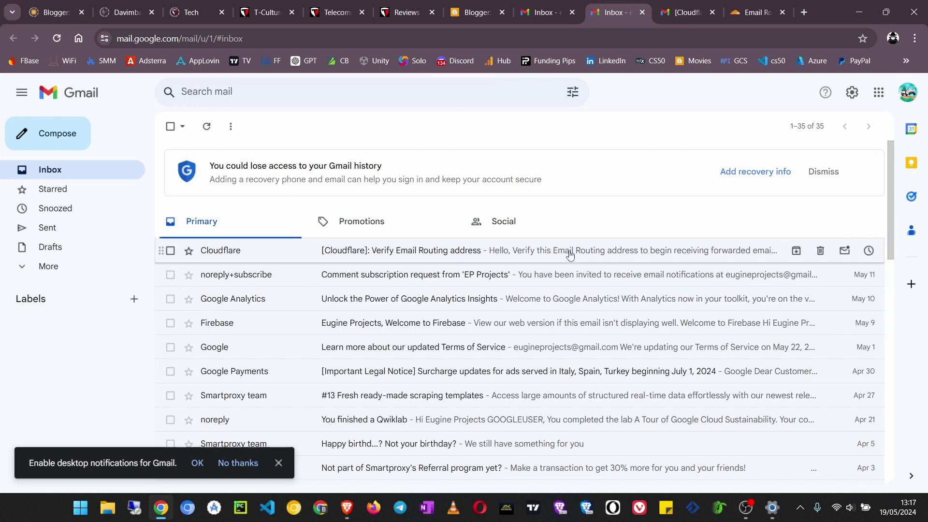
{"action": "scroll", "coordinate": [761, 365], "scroll_direction": "down", "scroll_amount": 1}
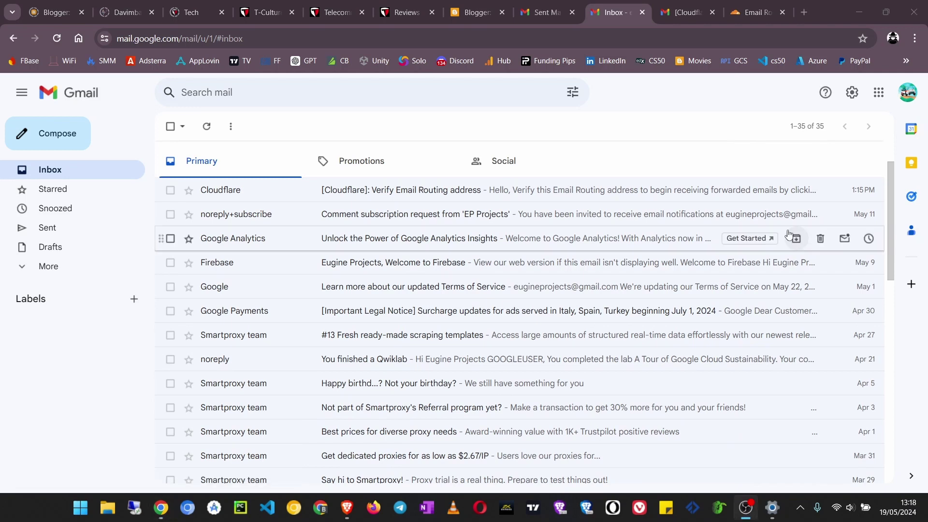
- Find the Testing email in the Spam folder and mark it as not spam
{"action": "left_click", "coordinate": [47, 267]}
{"action": "left_click", "coordinate": [73, 363]}
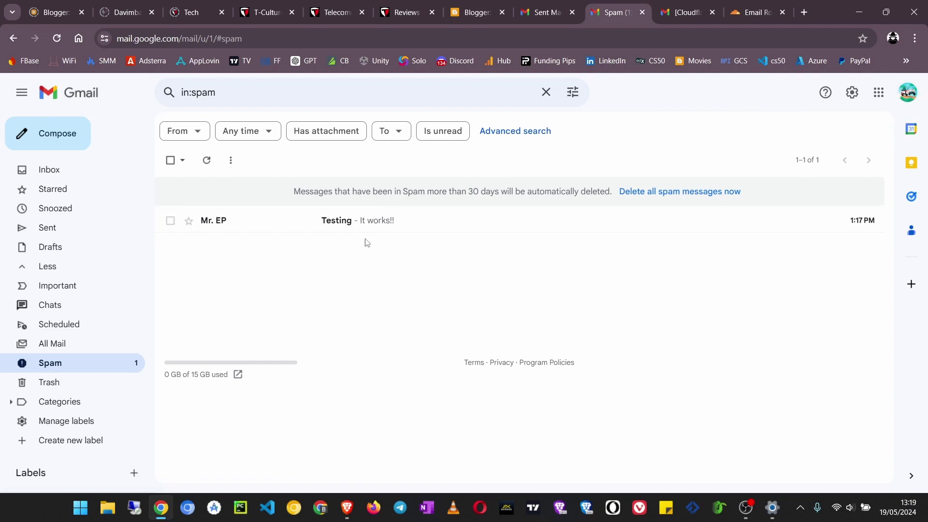
{"action": "left_click", "coordinate": [351, 225]}
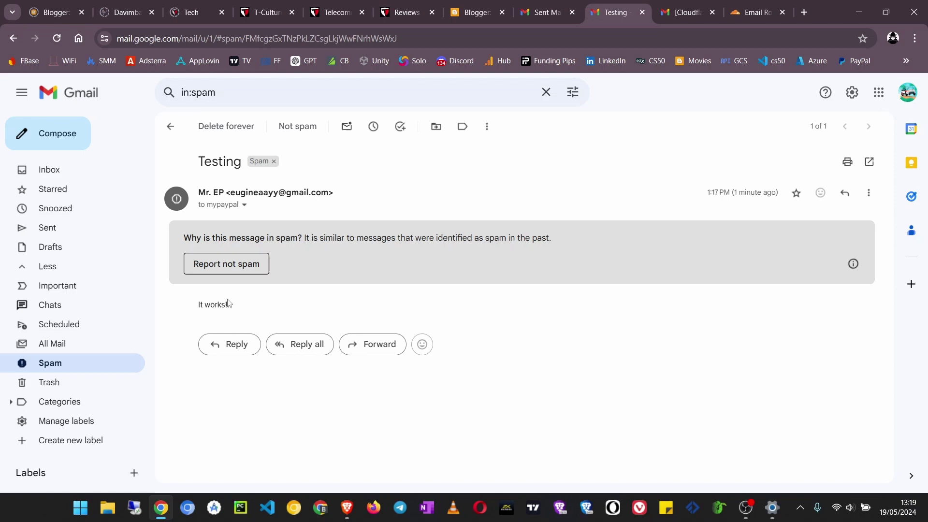
{"action": "left_click", "coordinate": [232, 270]}
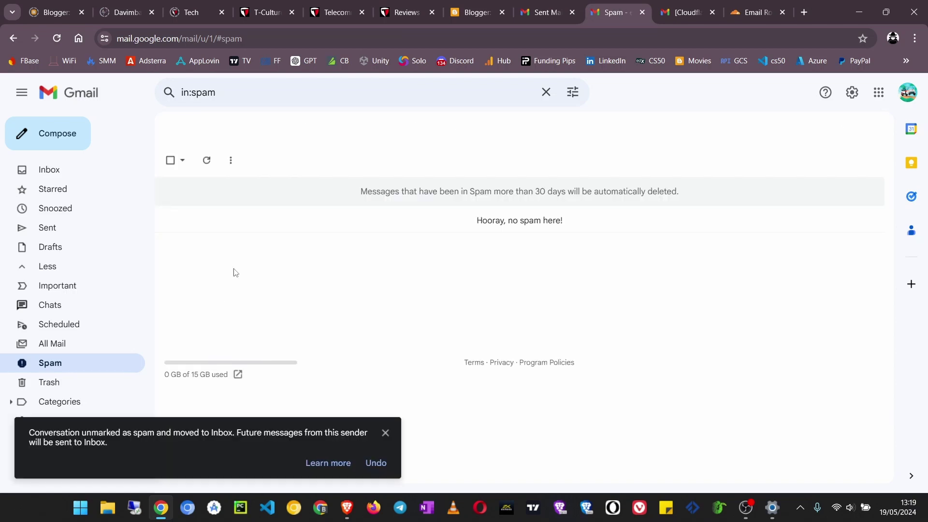
- Read the Testing email from the inbox, then dismiss the account recovery reminder
{"action": "left_click", "coordinate": [66, 178]}
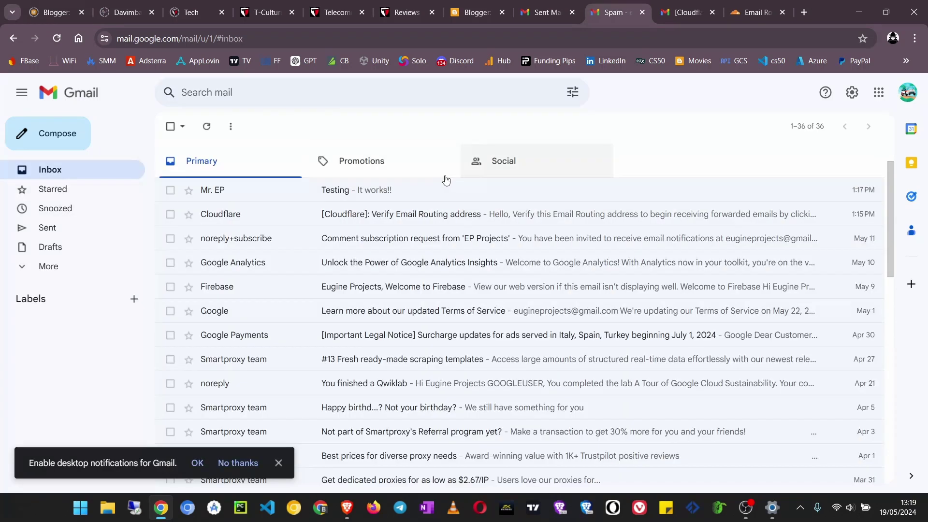
{"action": "left_click", "coordinate": [395, 200]}
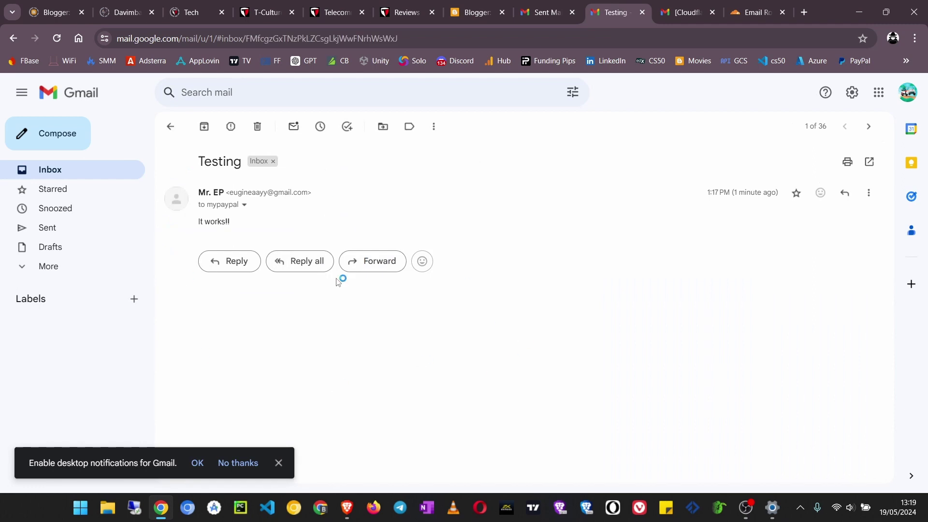
{"action": "left_click", "coordinate": [170, 126]}
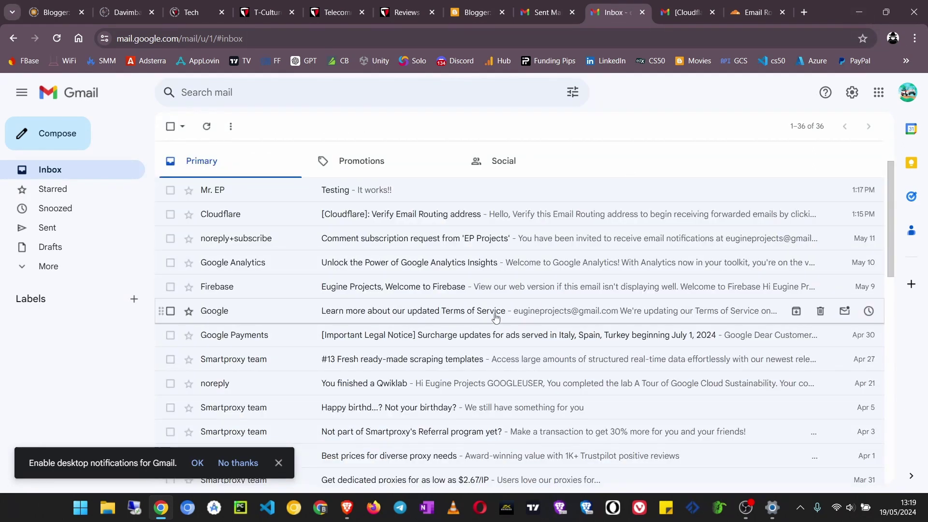
{"action": "scroll", "coordinate": [498, 312], "scroll_direction": "down", "scroll_amount": 3}
{"action": "scroll", "coordinate": [517, 326], "scroll_direction": "up", "scroll_amount": 3}
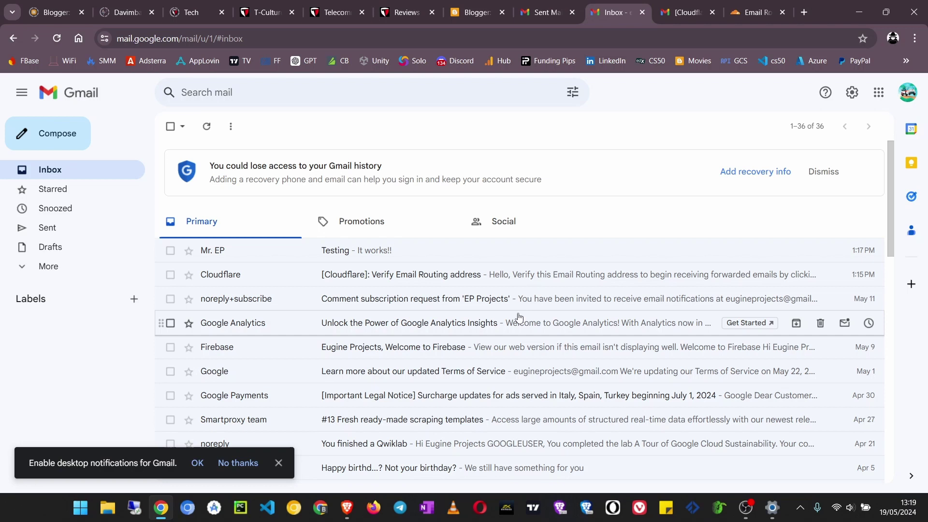
{"action": "scroll", "coordinate": [574, 289], "scroll_direction": "down", "scroll_amount": 1}
{"action": "scroll", "coordinate": [575, 290], "scroll_direction": "down", "scroll_amount": 3}
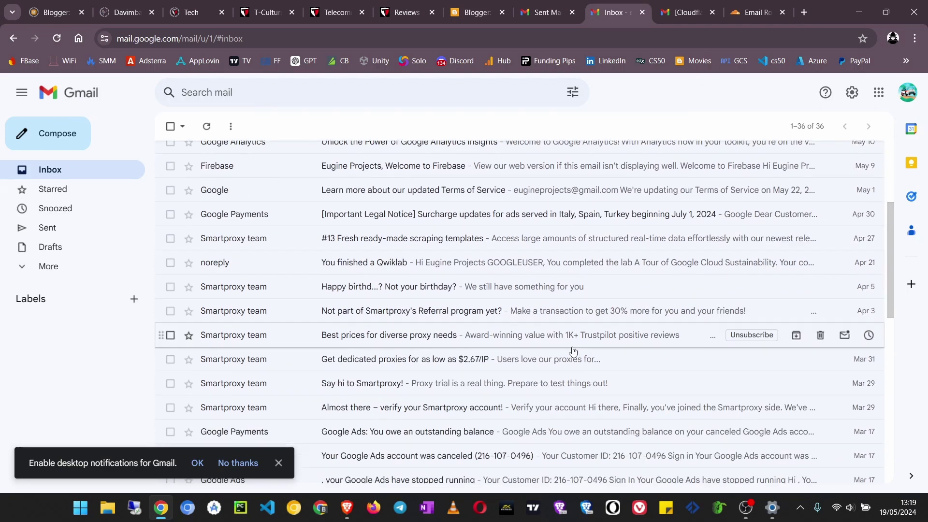
{"action": "scroll", "coordinate": [616, 326], "scroll_direction": "down", "scroll_amount": 4}
{"action": "scroll", "coordinate": [620, 319], "scroll_direction": "up", "scroll_amount": 3}
{"action": "scroll", "coordinate": [621, 319], "scroll_direction": "up", "scroll_amount": 3}
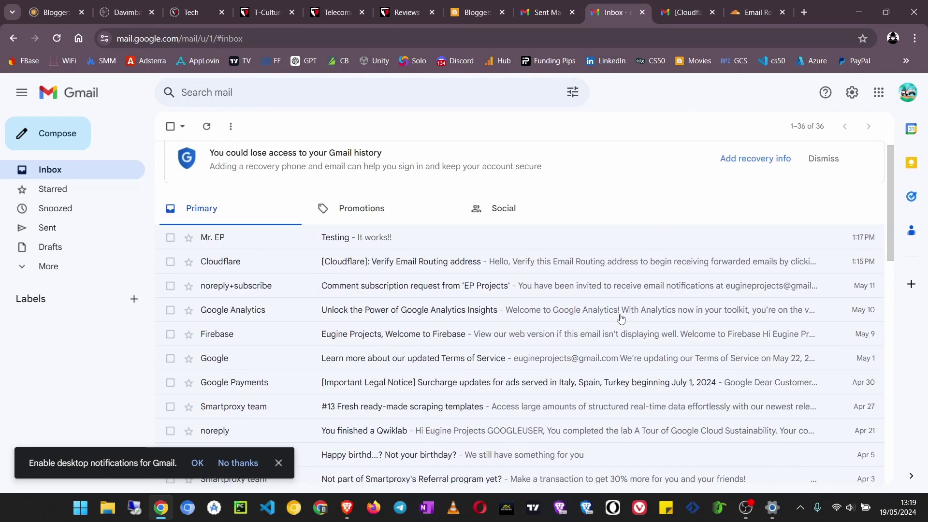
{"action": "left_click", "coordinate": [823, 172]}
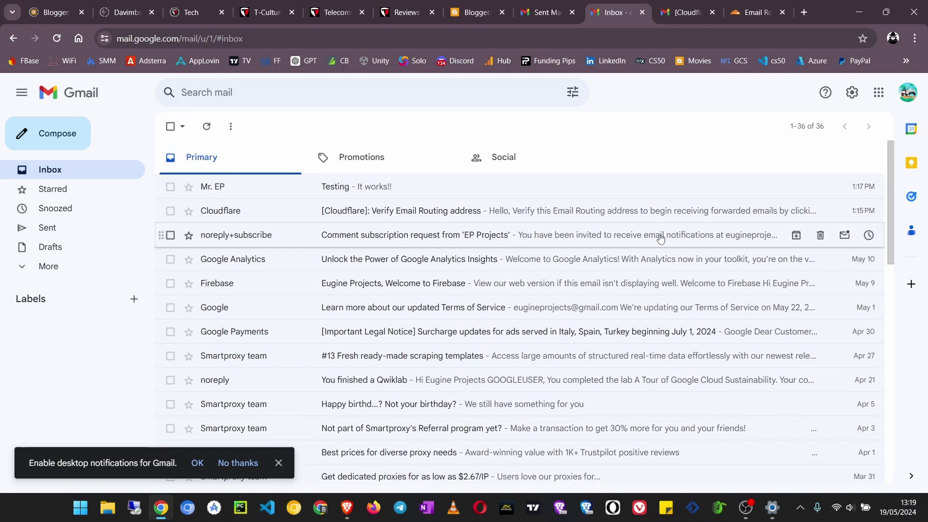